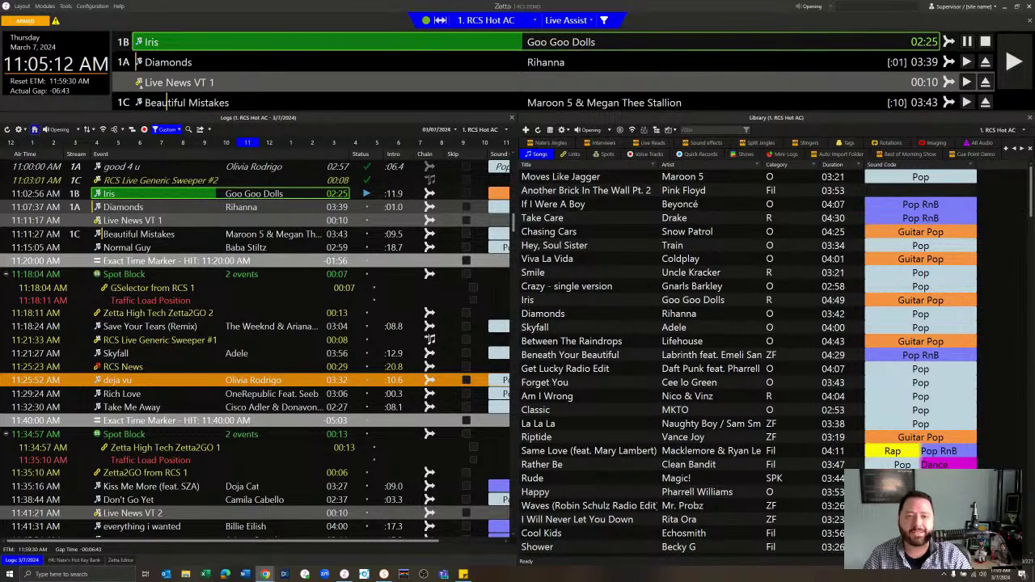
left_click(714, 261)
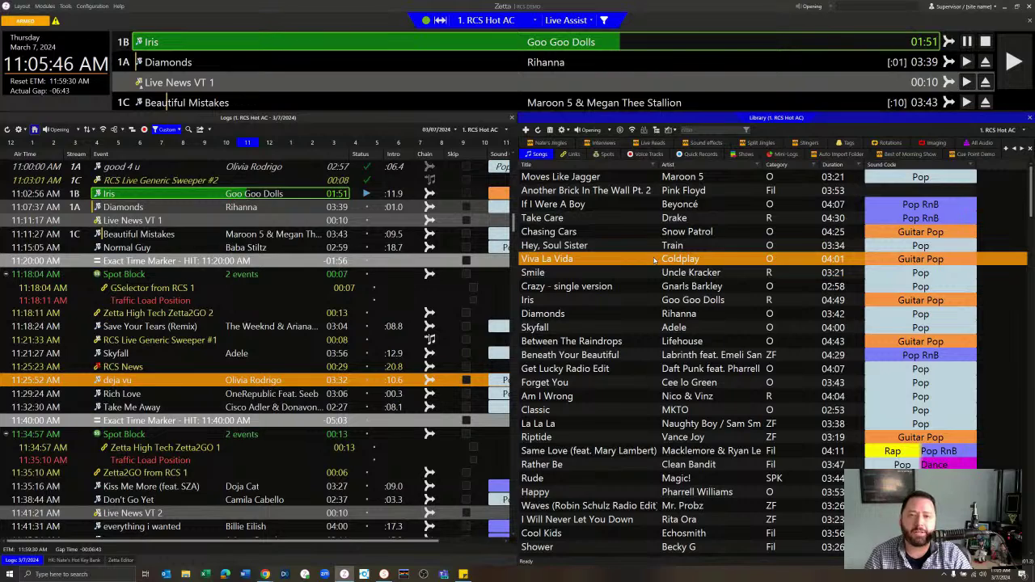
left_click(534, 20)
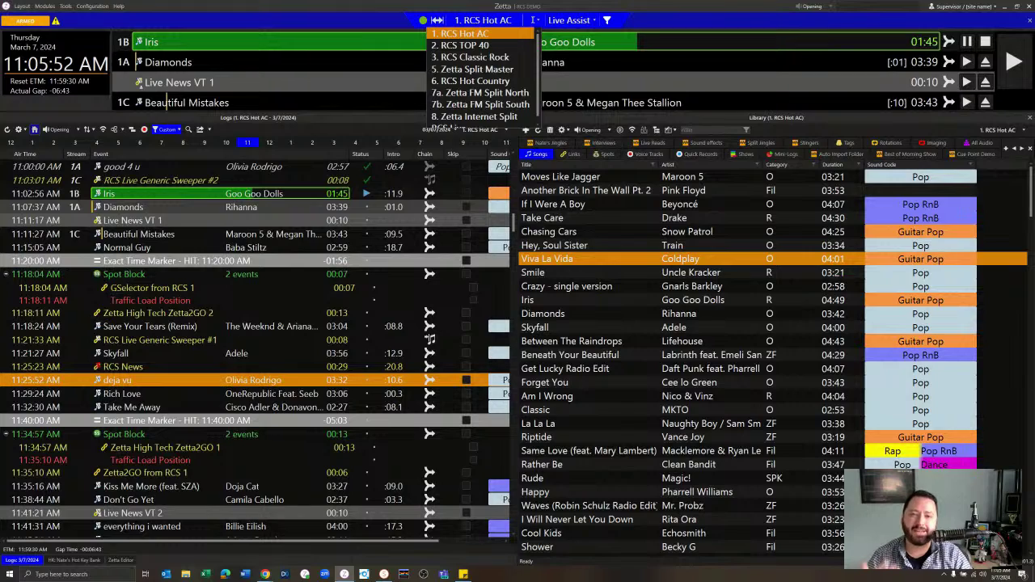
left_click(543, 21)
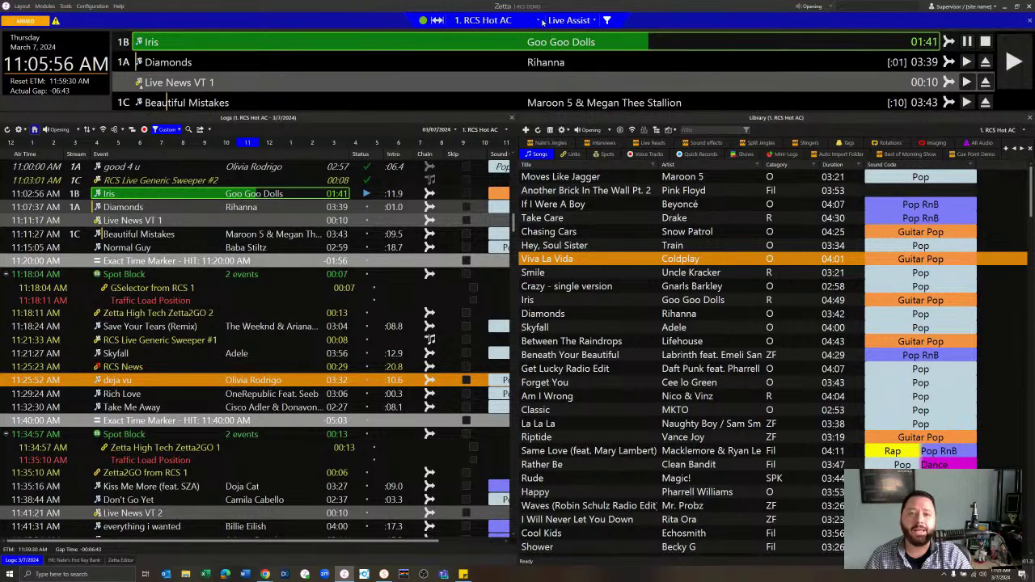
left_click(571, 260)
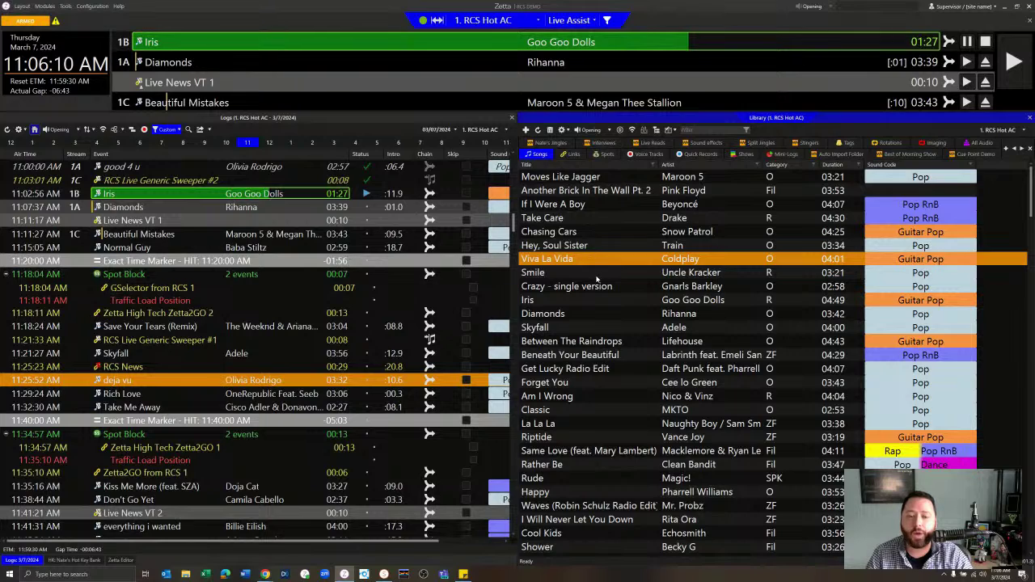
left_click(596, 277)
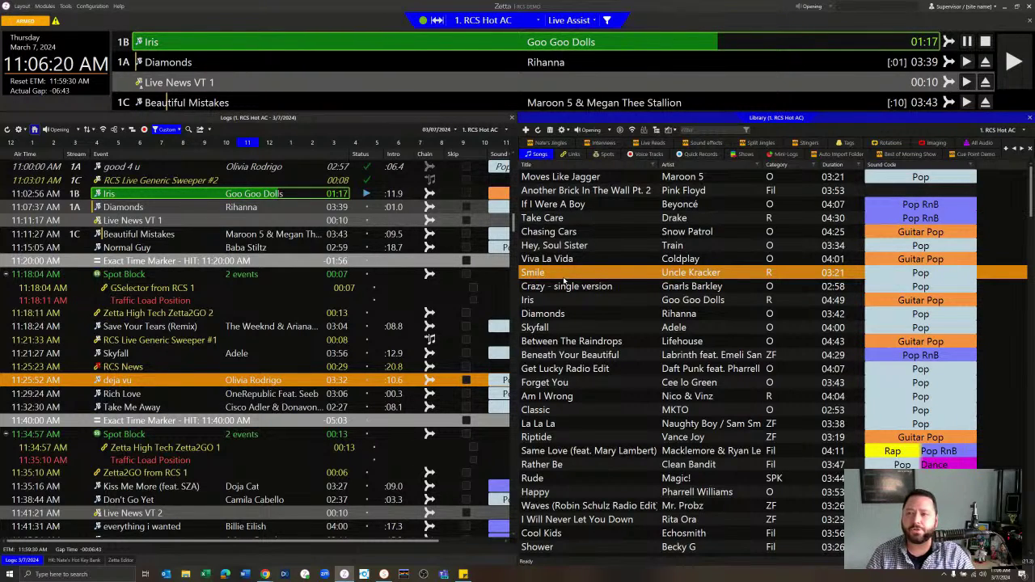
Look through the list of saved layouts without switching to another one.
left_click(22, 6)
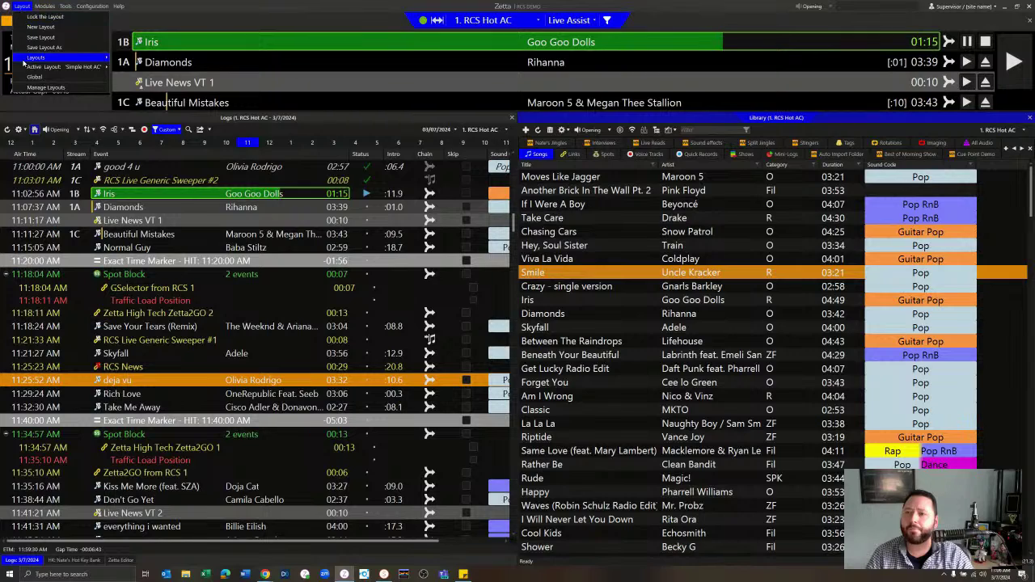
mouse_move(24, 63)
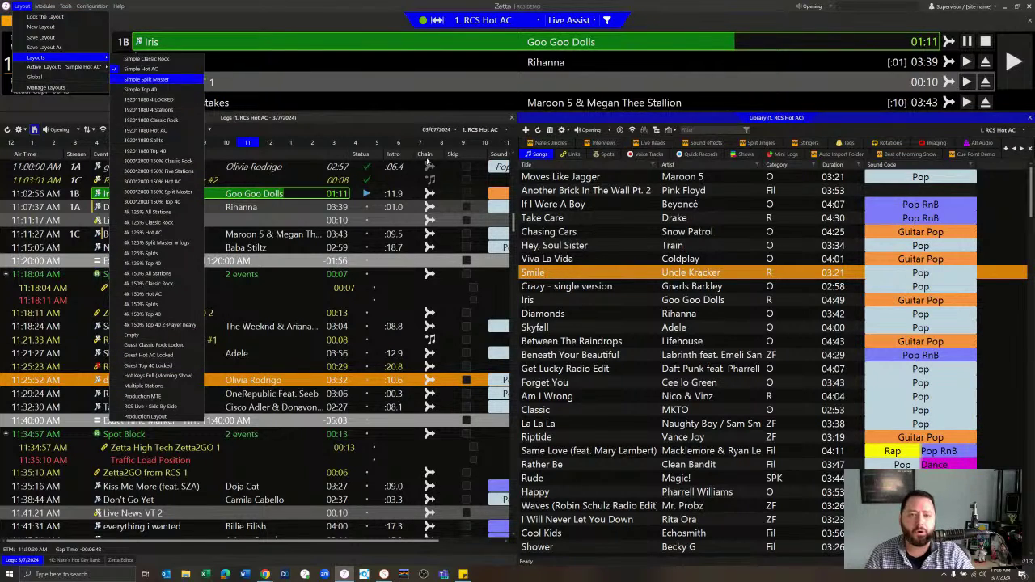
left_click(632, 245)
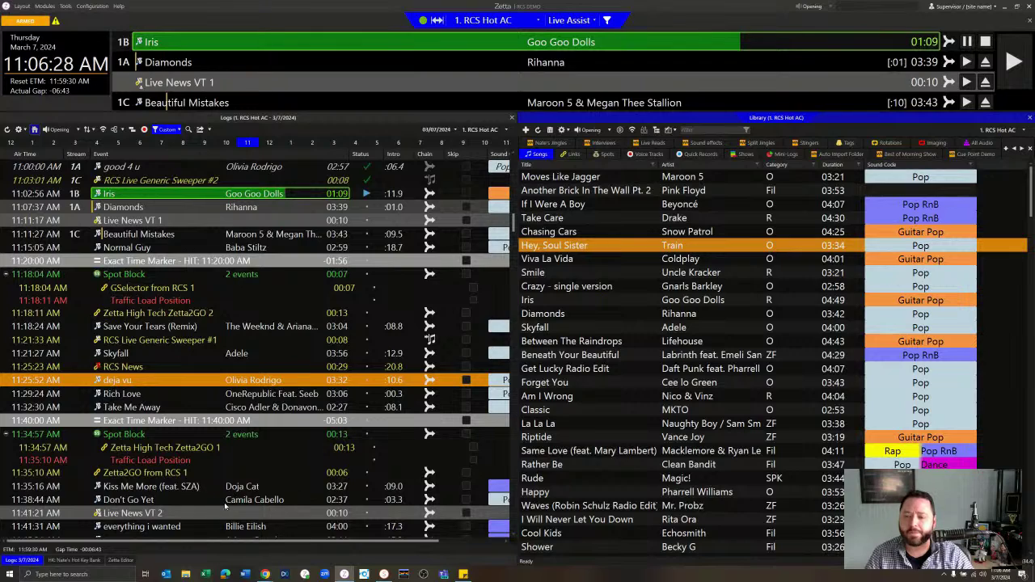
Show the hot key bank, switch to the production layout with Open Production Layout, and return with the Open On-Air Layout hot key.
left_click(51, 559)
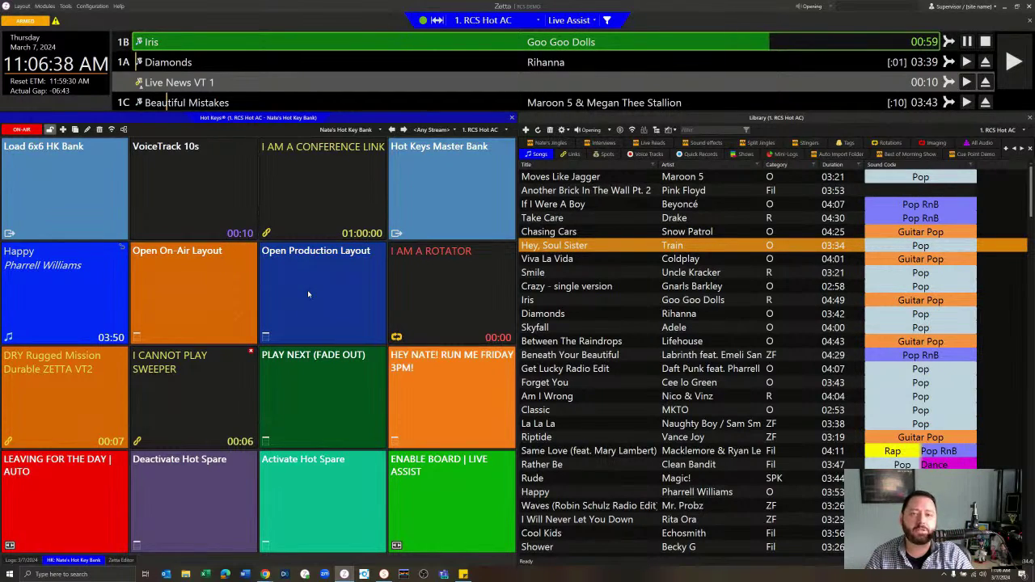
left_click(20, 560)
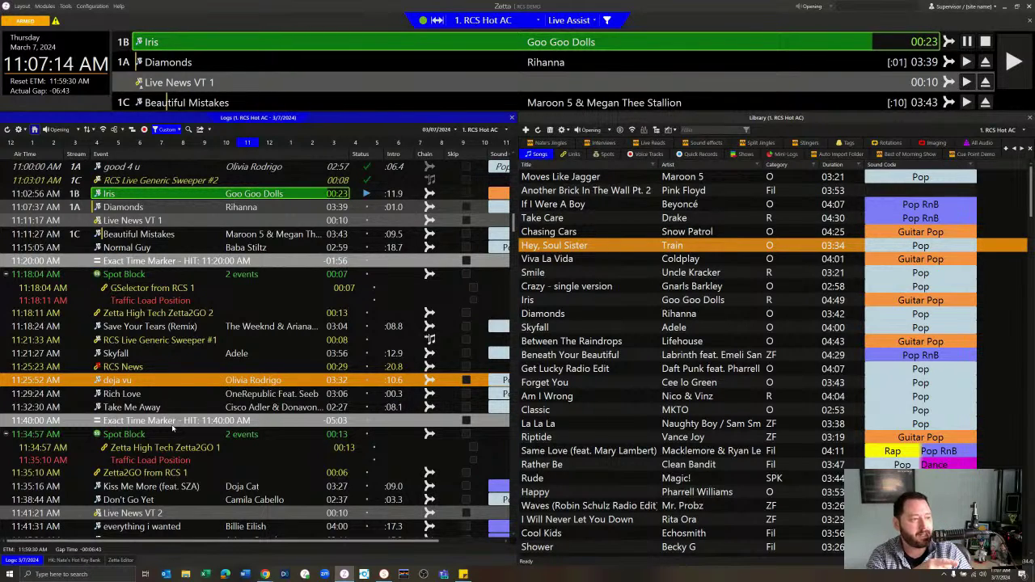
left_click(81, 560)
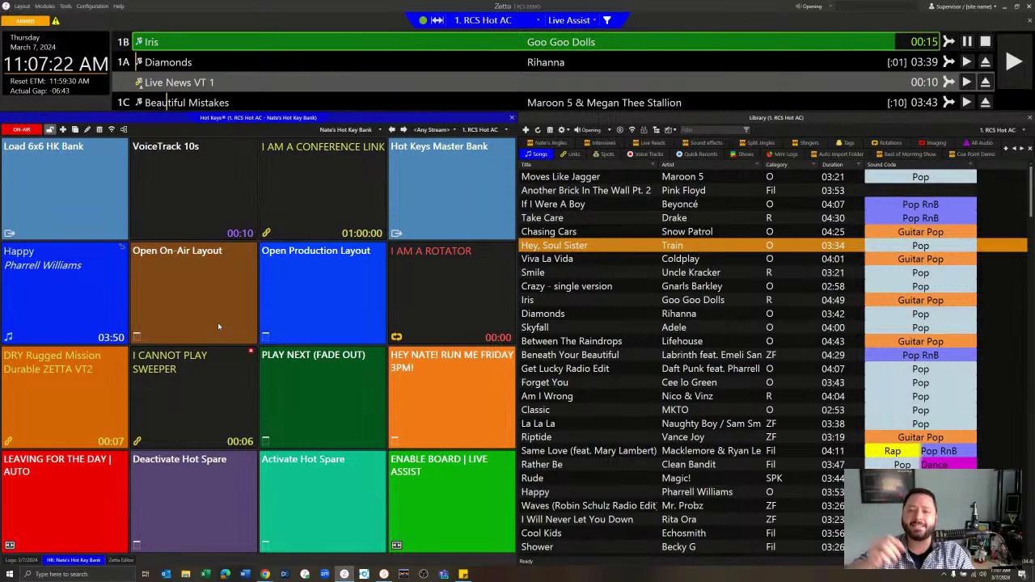
left_click(309, 289)
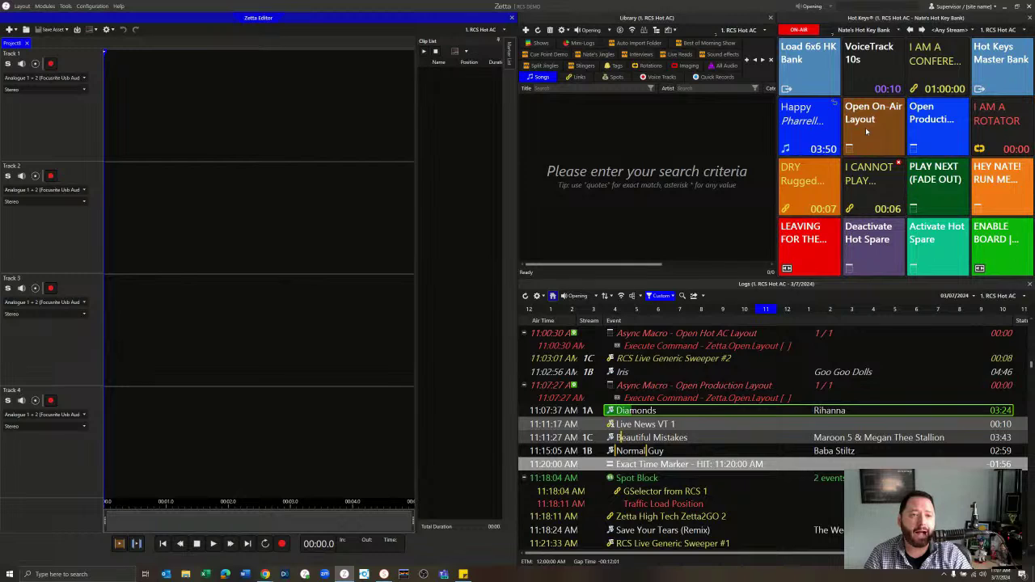
left_click(867, 130)
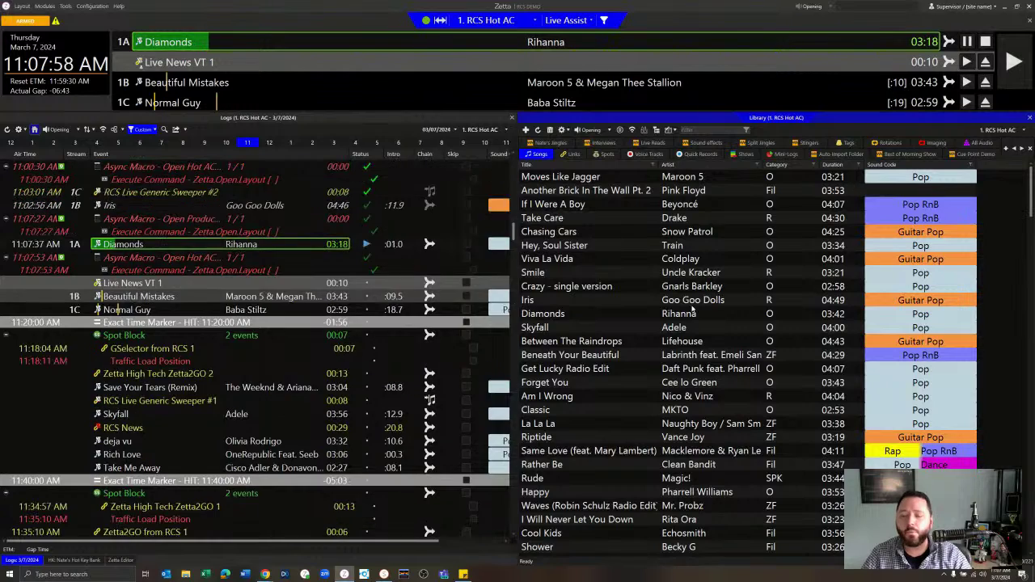
Hide macro events from the log by unchecking Macro under Control Events in the custom event filter.
left_click(154, 131)
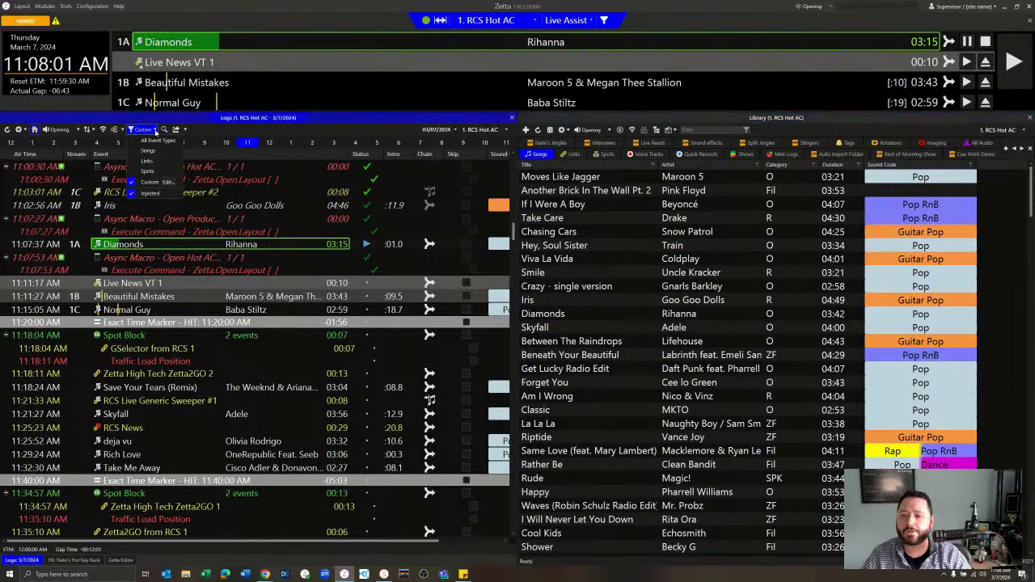
left_click(153, 182)
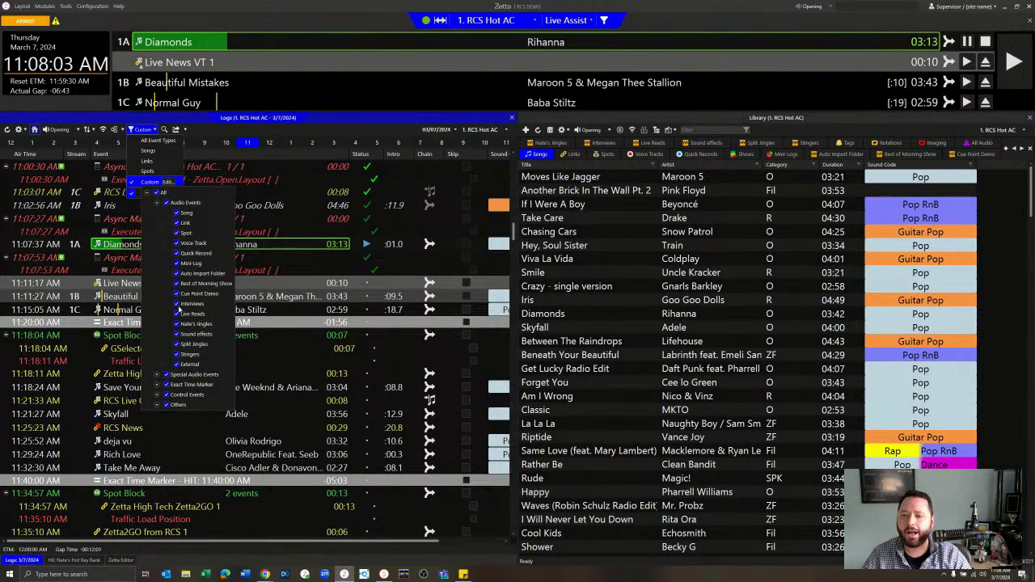
left_click(157, 396)
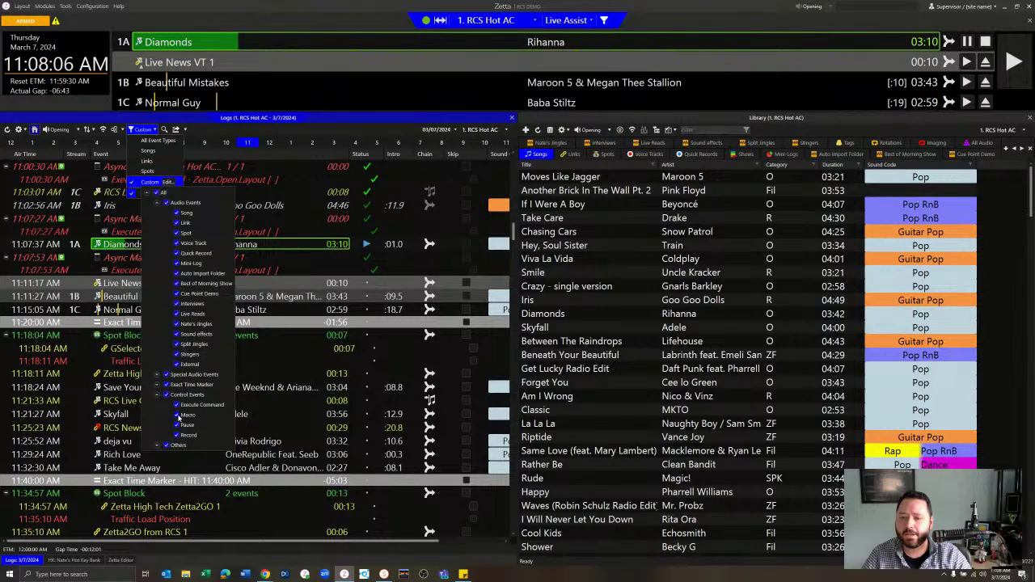
left_click(177, 419)
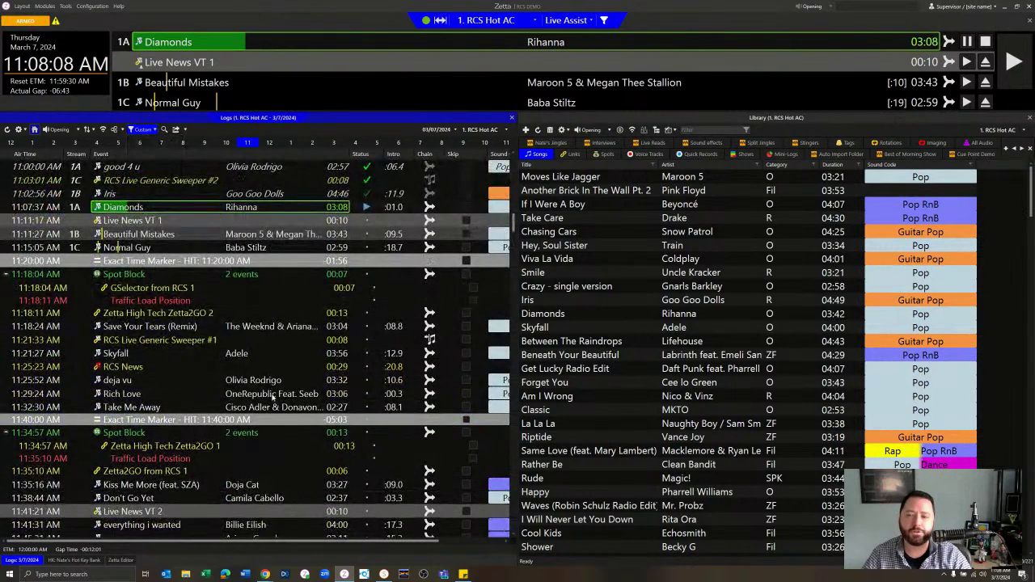
Dock the hot key bank together with the Library so that it is displayed beside the log.
left_click(88, 563)
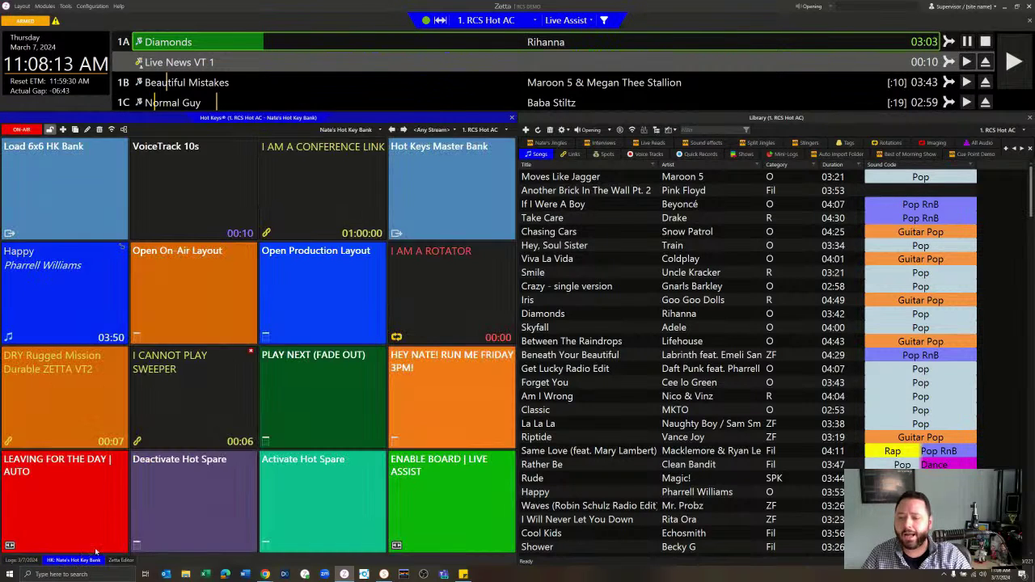
left_click_drag(122, 559, 777, 342)
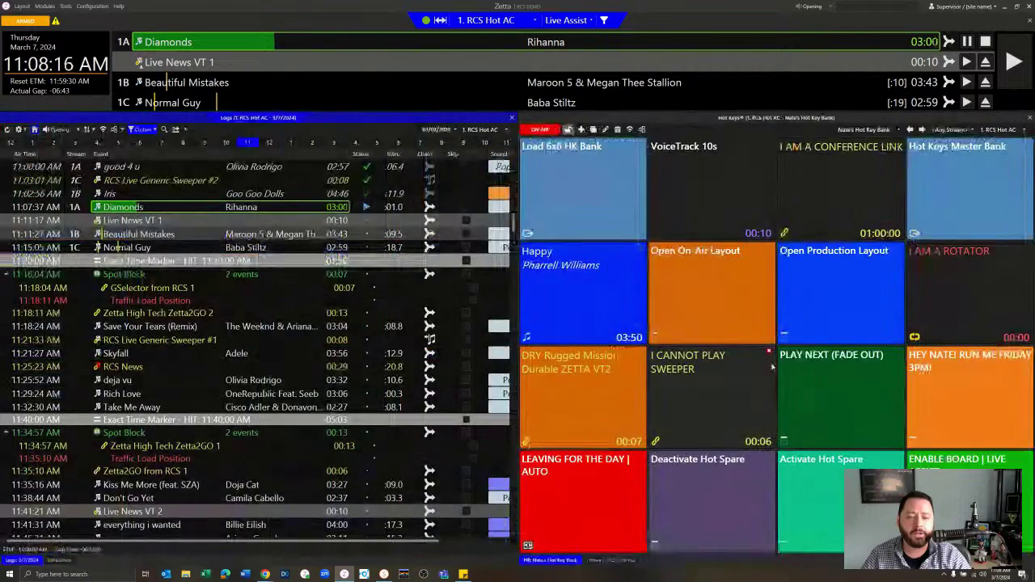
left_click(617, 561)
left_click(563, 561)
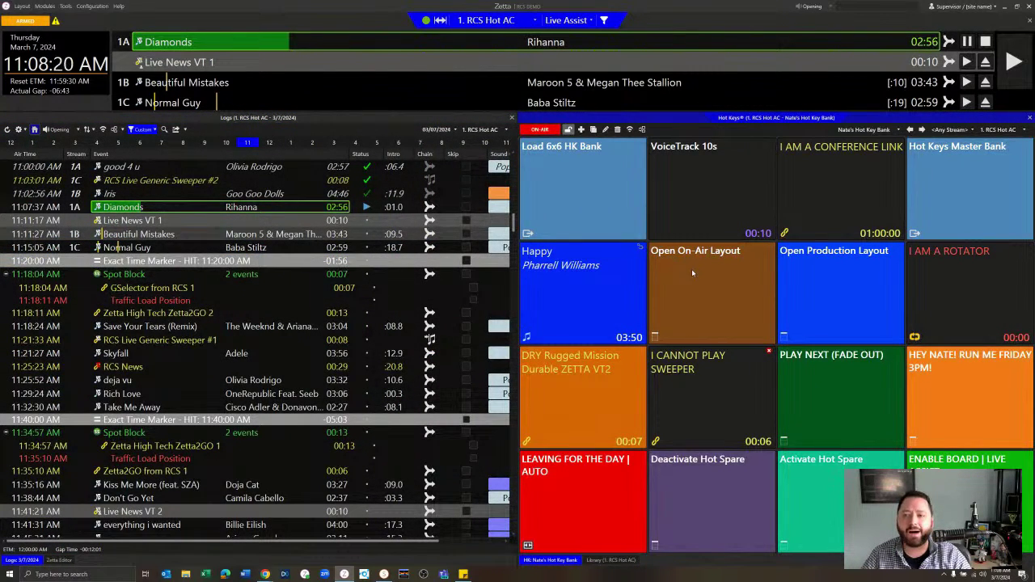
Run the Open Production Layout macro from the log right after Diamonds, and return to the on-air layout with its hot key.
left_click_drag(827, 275, 317, 220)
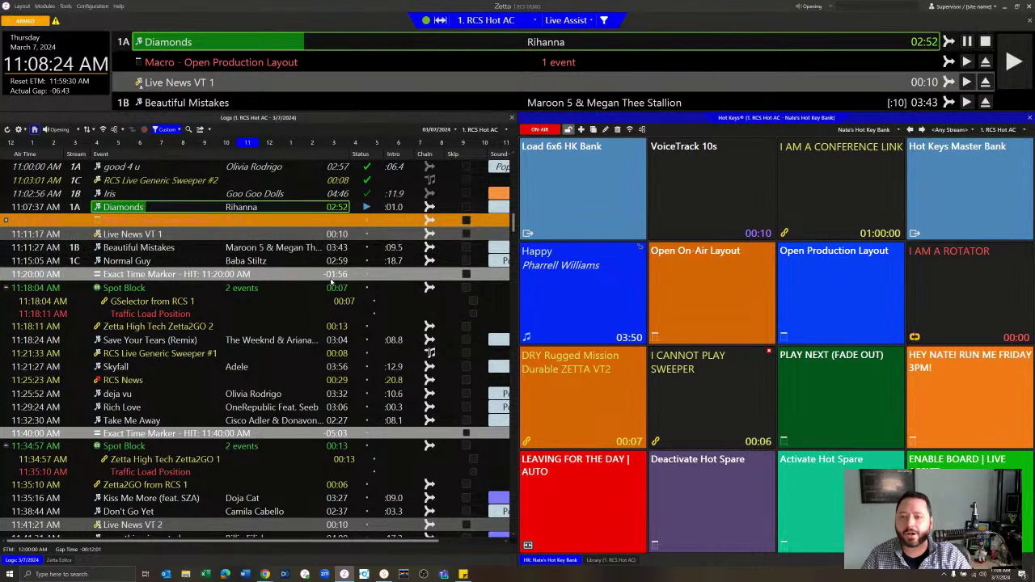
left_click(229, 229)
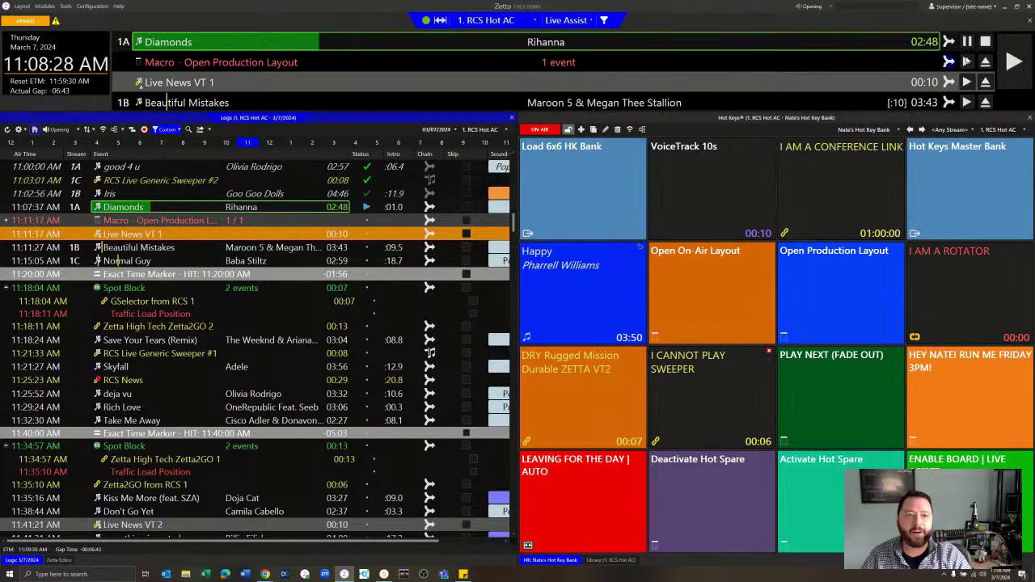
left_click(1021, 59)
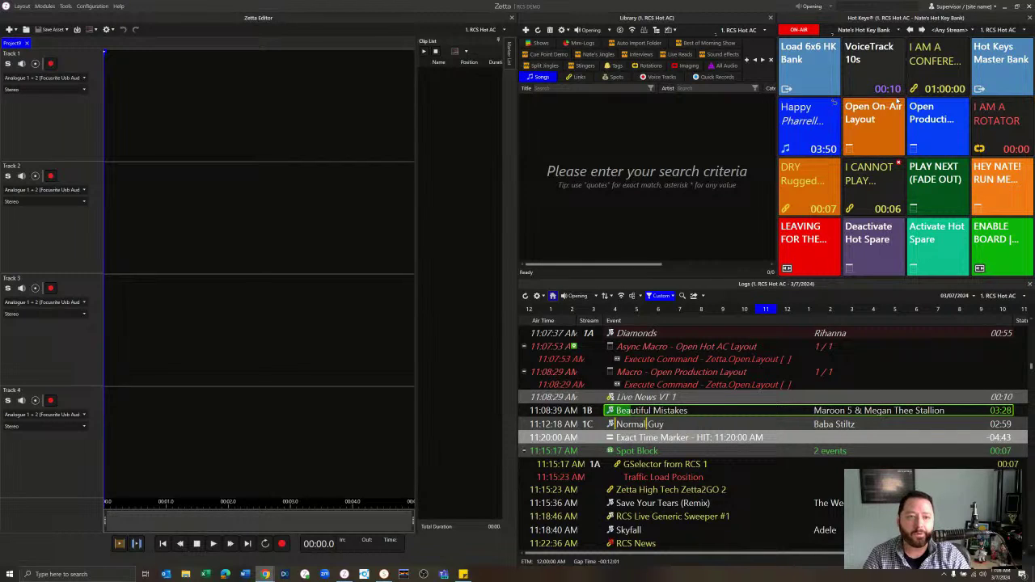
left_click(882, 120)
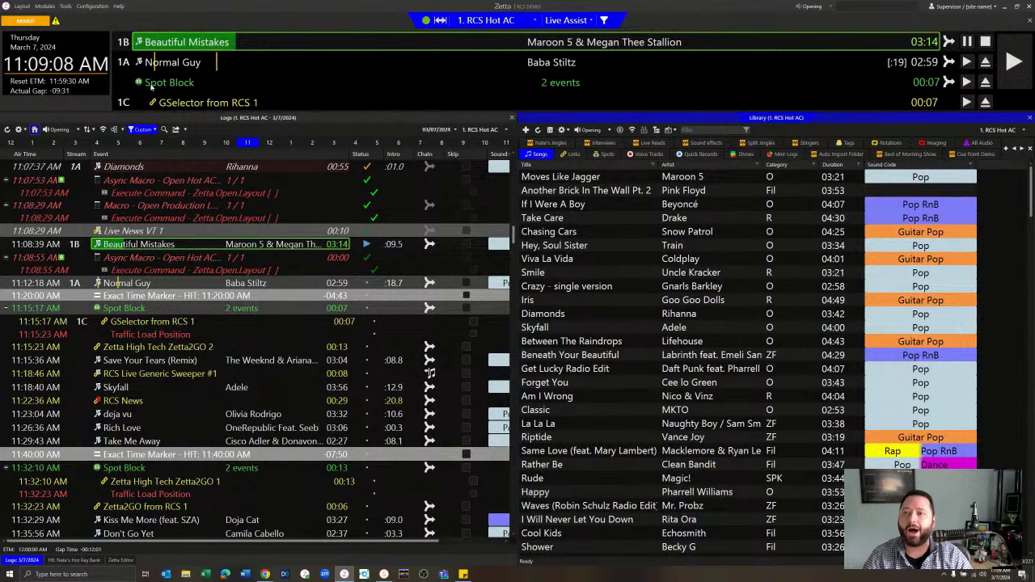
Open the Macros configuration and load the macros of station 1. RCS Hot AC.
left_click(92, 6)
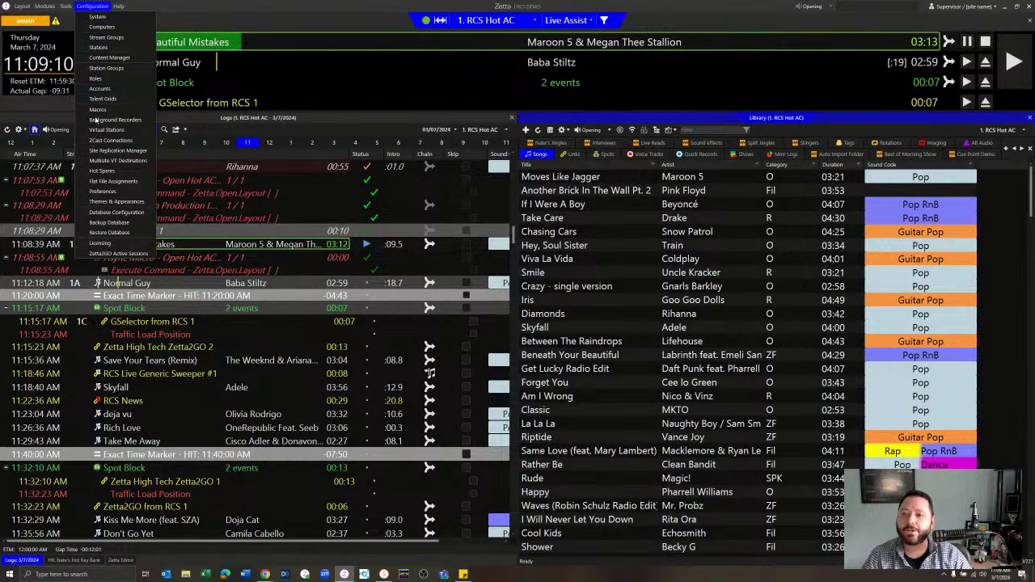
left_click(98, 109)
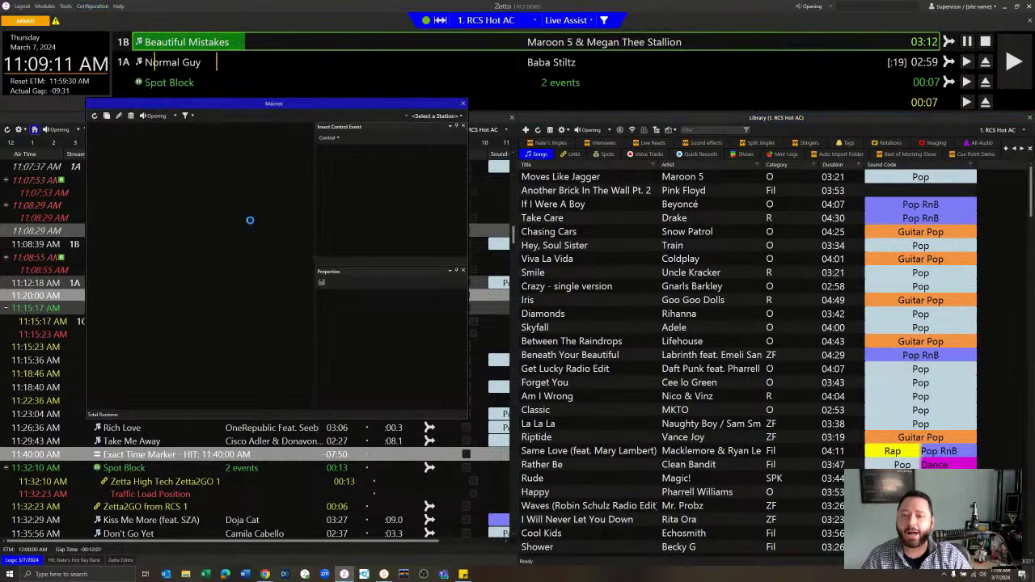
left_click(435, 115)
left_click(424, 146)
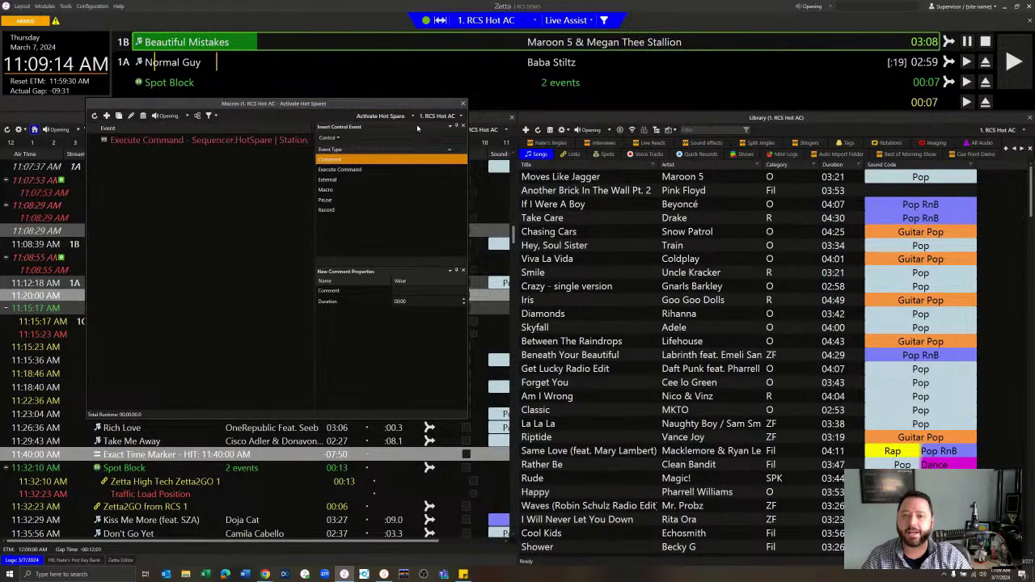
Load the Open Hot AC Layout macro and inspect the task type and layout of its Execute Command event.
left_click(412, 117)
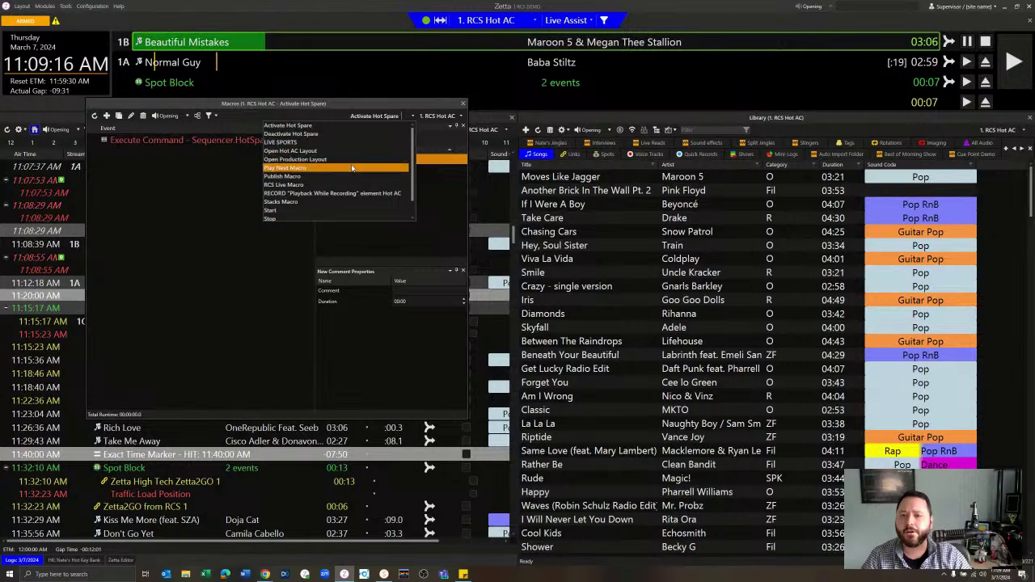
scroll(349, 175, "down", 1)
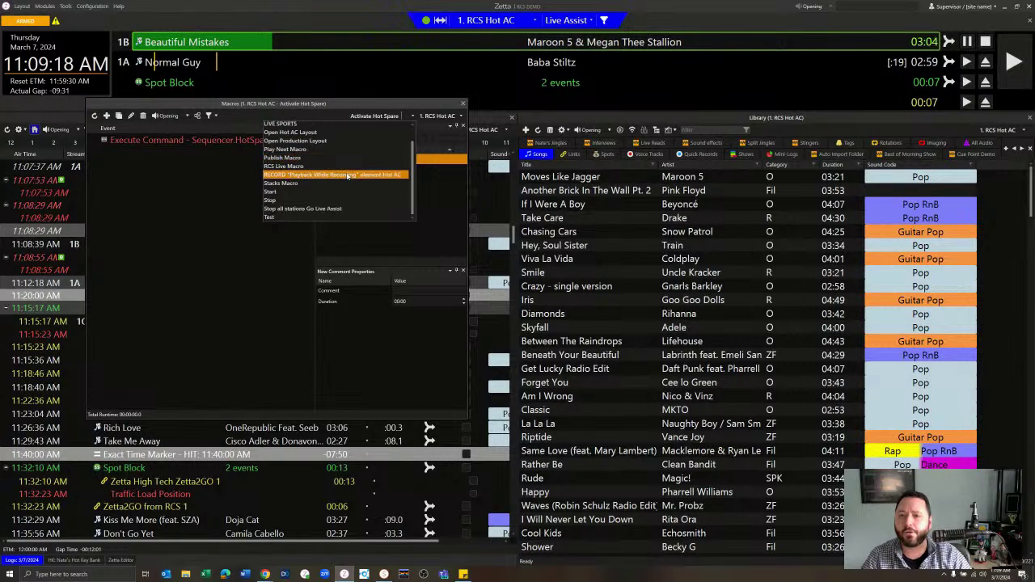
left_click(336, 133)
left_click(355, 171)
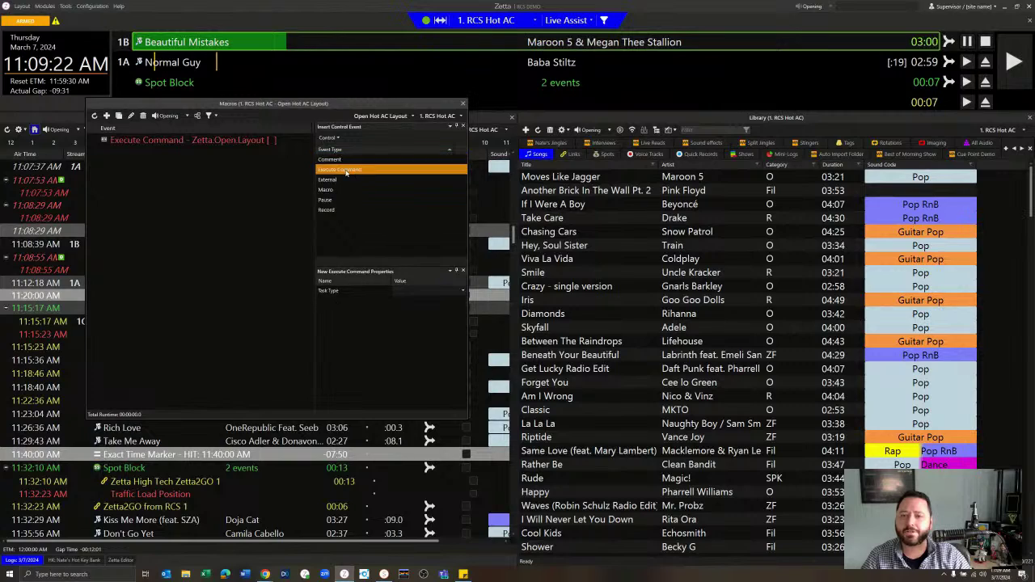
left_click(251, 141)
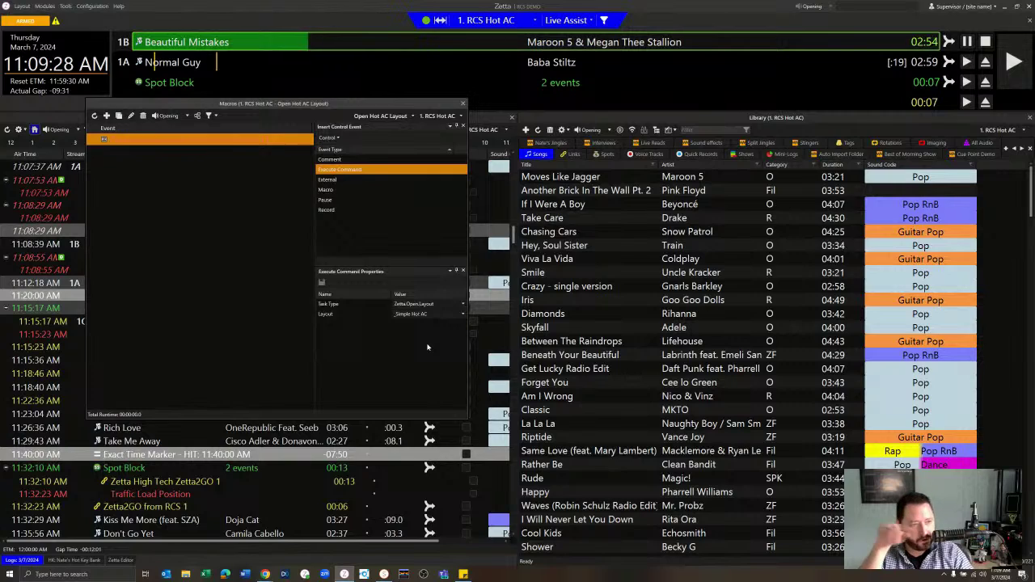
Check the Simple Hot AC layout in the list of saved layouts, and close the Macros configuration.
left_click(21, 7)
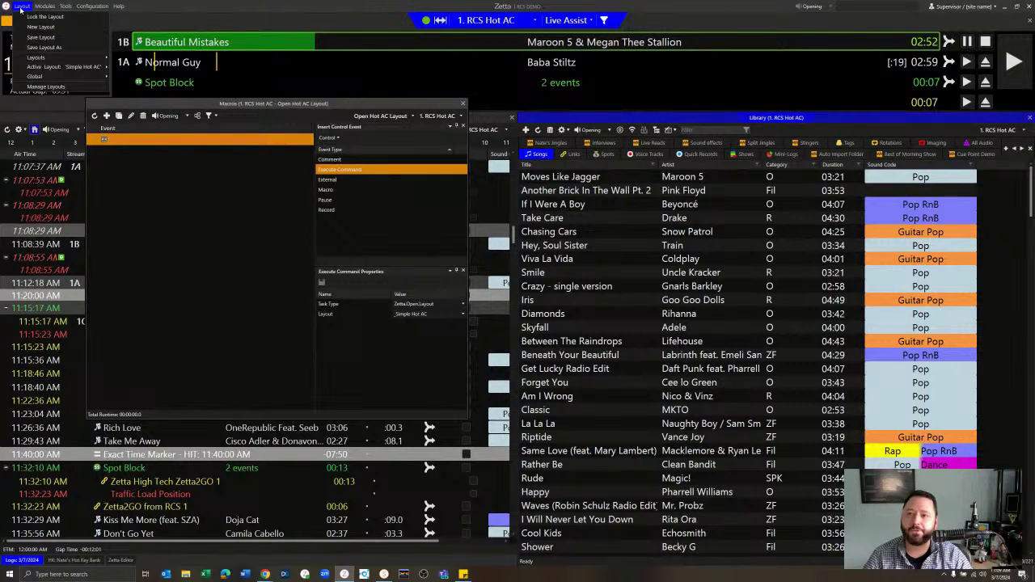
mouse_move(33, 57)
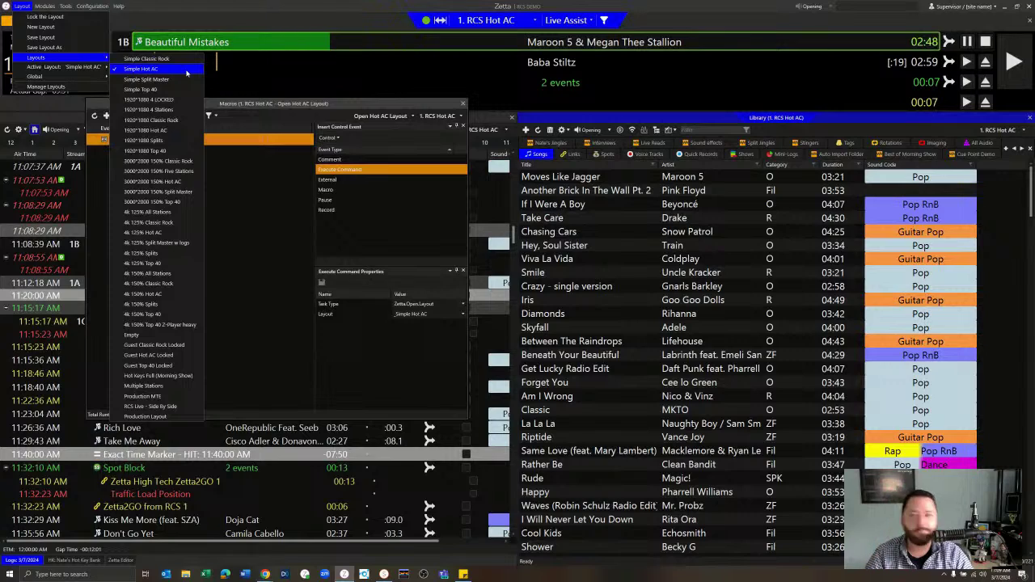
left_click(236, 104)
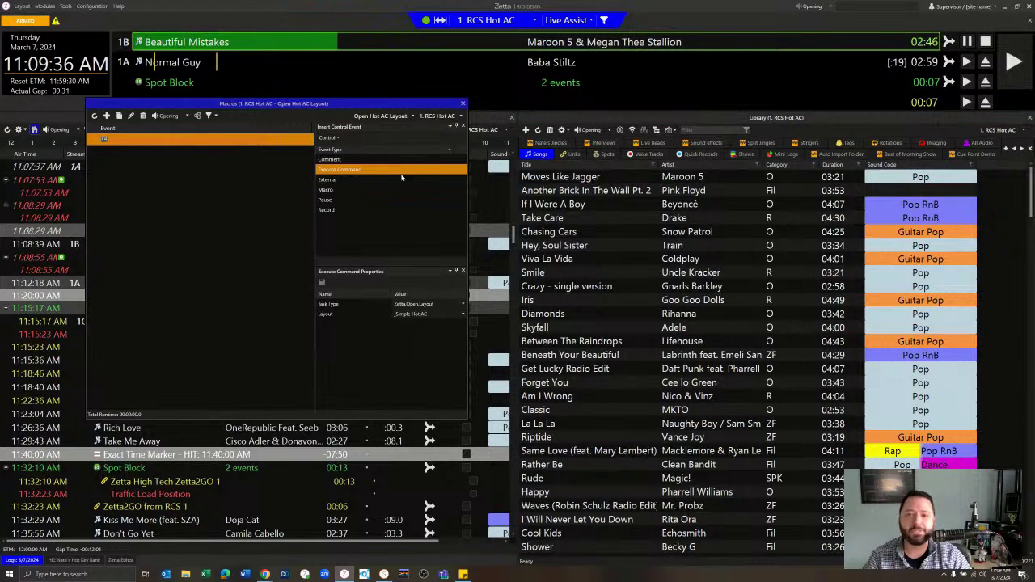
left_click(464, 103)
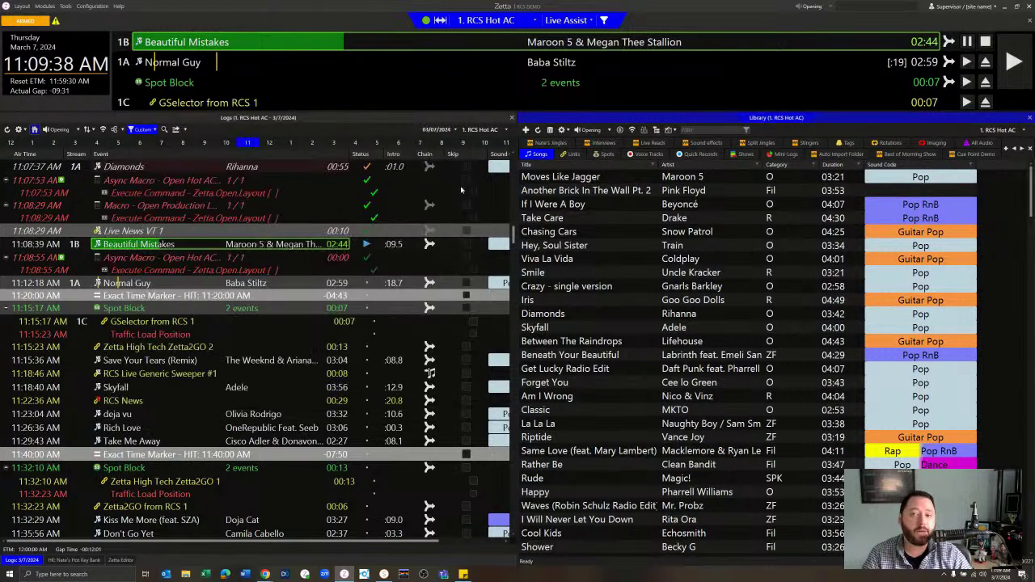
Run the PLAY NEXT (FADE OUT) hot key, and switch the station to Live Assist and back to Auto with the mode hot keys.
left_click(73, 560)
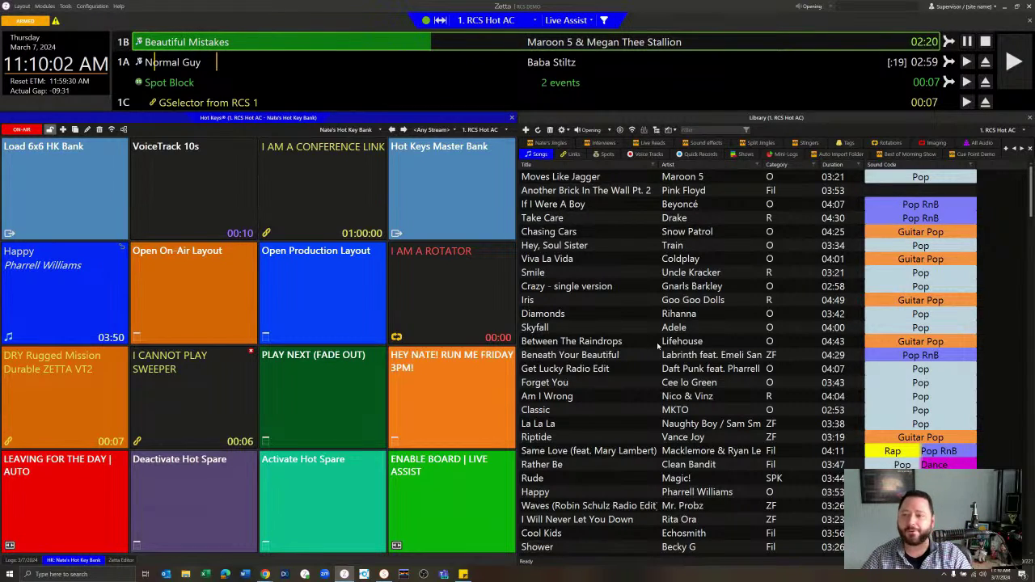
left_click(330, 390)
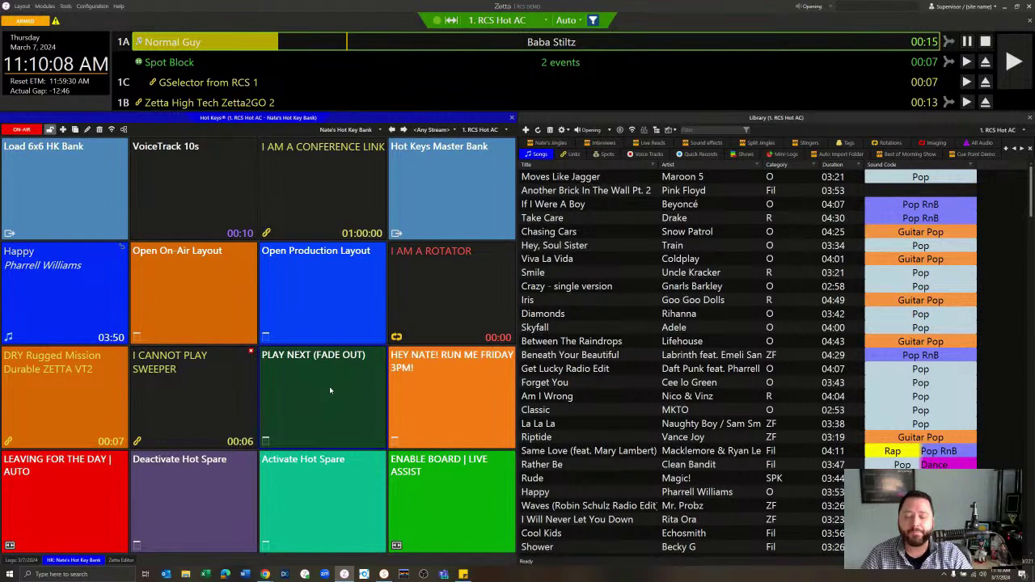
left_click(454, 496)
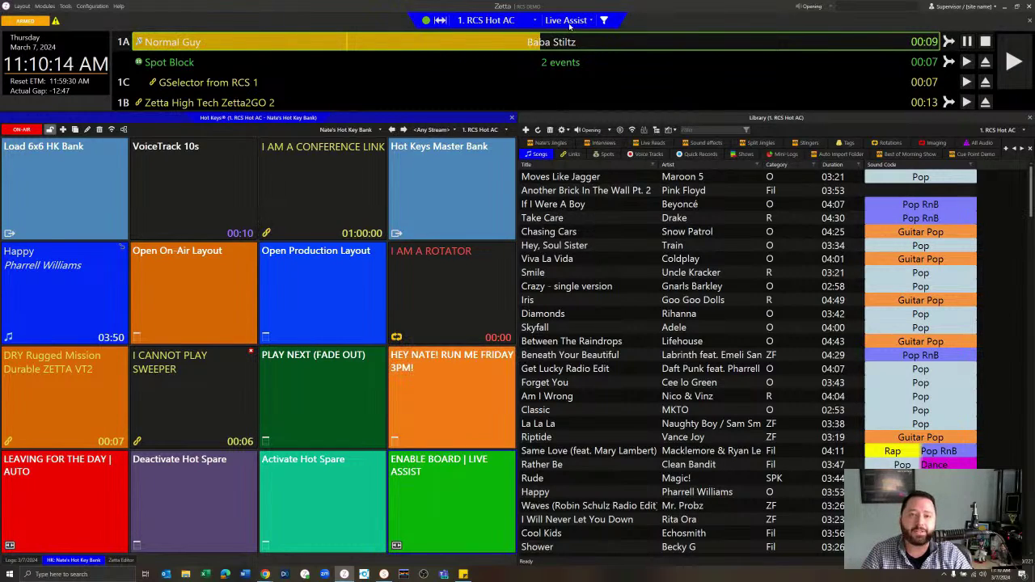
left_click(59, 480)
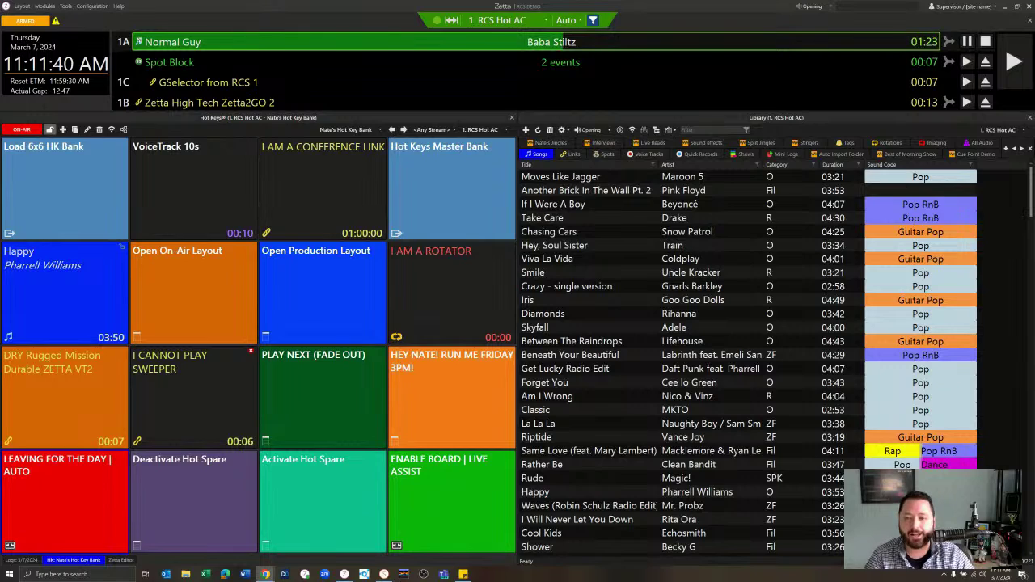
Run the Activate Hot Spare and Deactivate Hot Spare macros from their hot keys.
left_click(724, 326)
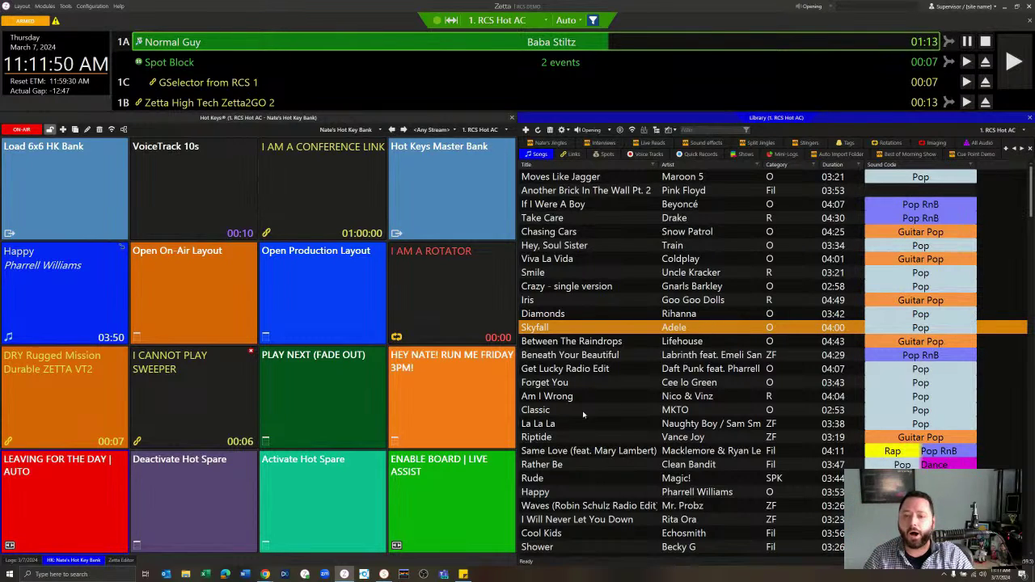
left_click(316, 499)
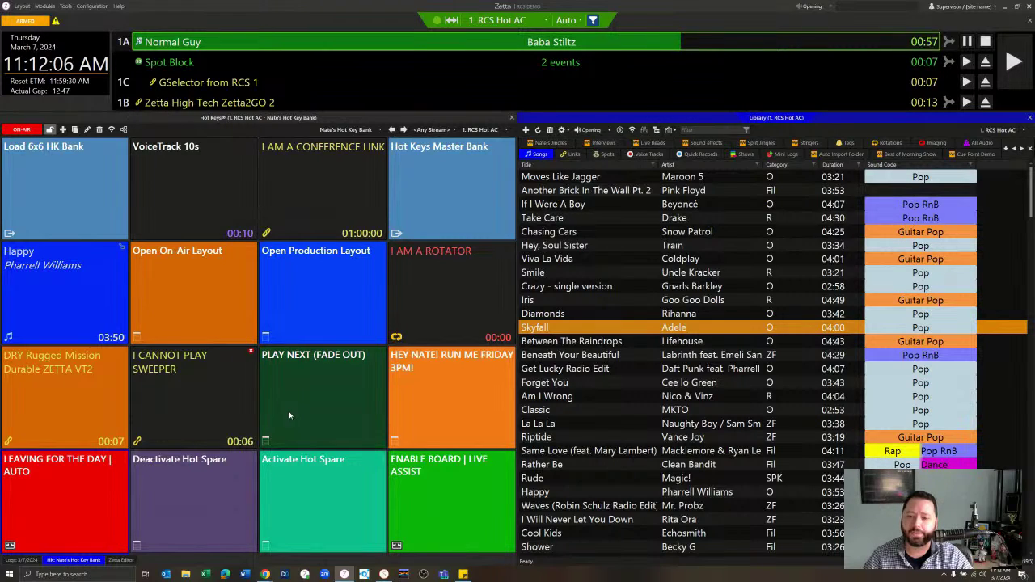
left_click(308, 492)
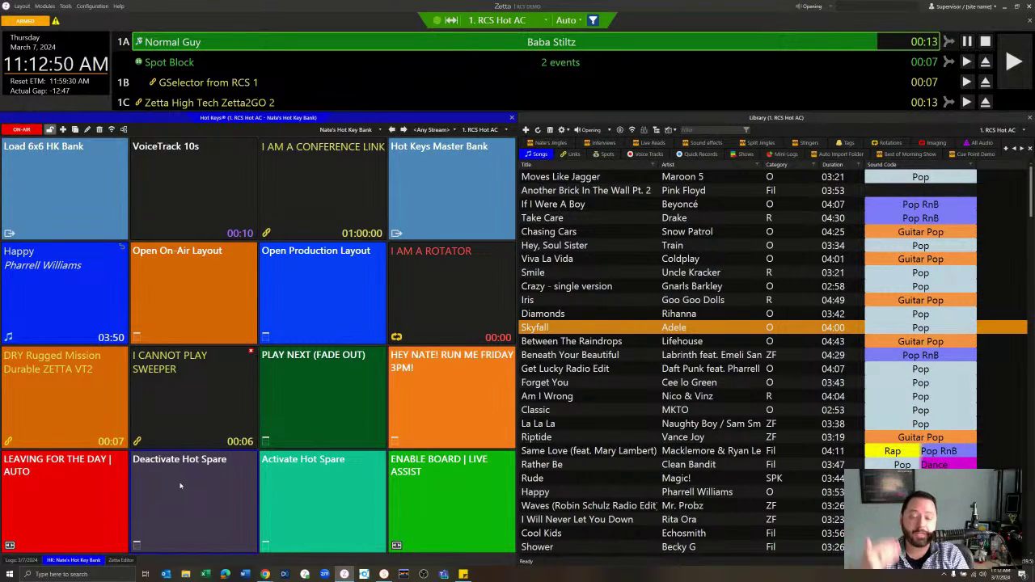
Open the Macros configuration and load the Publish Macro of station 1. RCS Hot AC.
left_click(90, 7)
left_click(113, 117)
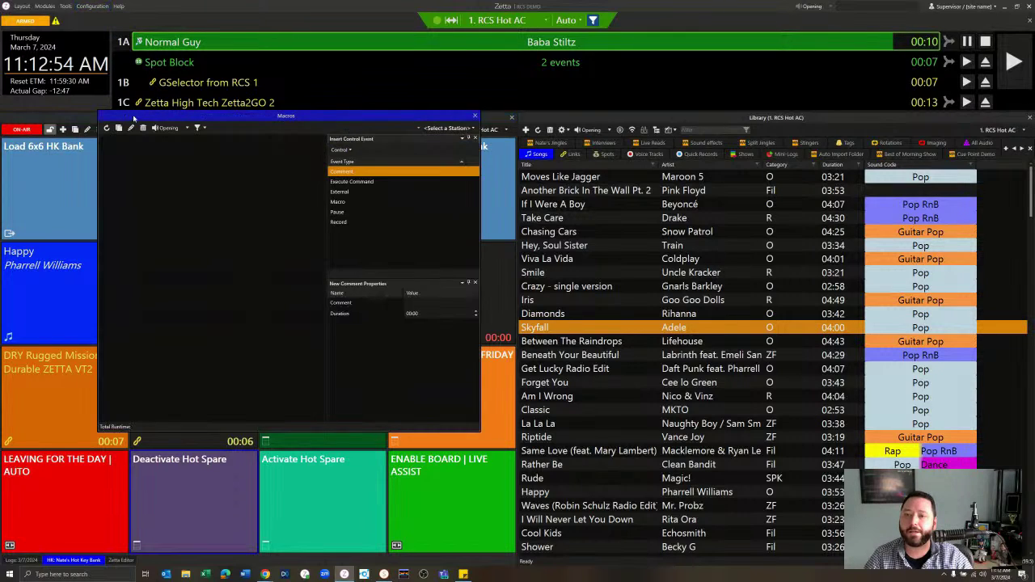
left_click(429, 128)
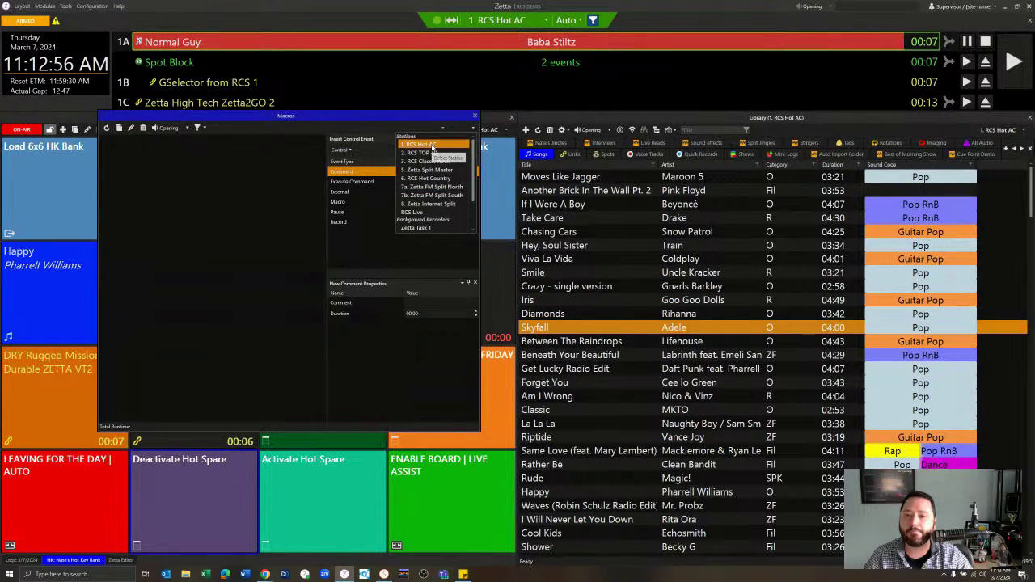
left_click(431, 144)
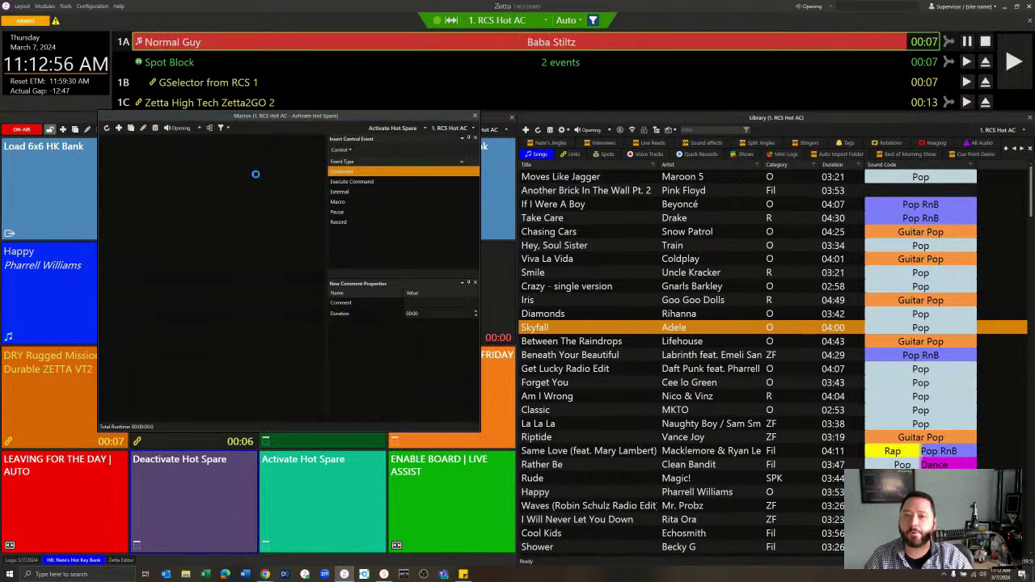
left_click(395, 128)
left_click(381, 188)
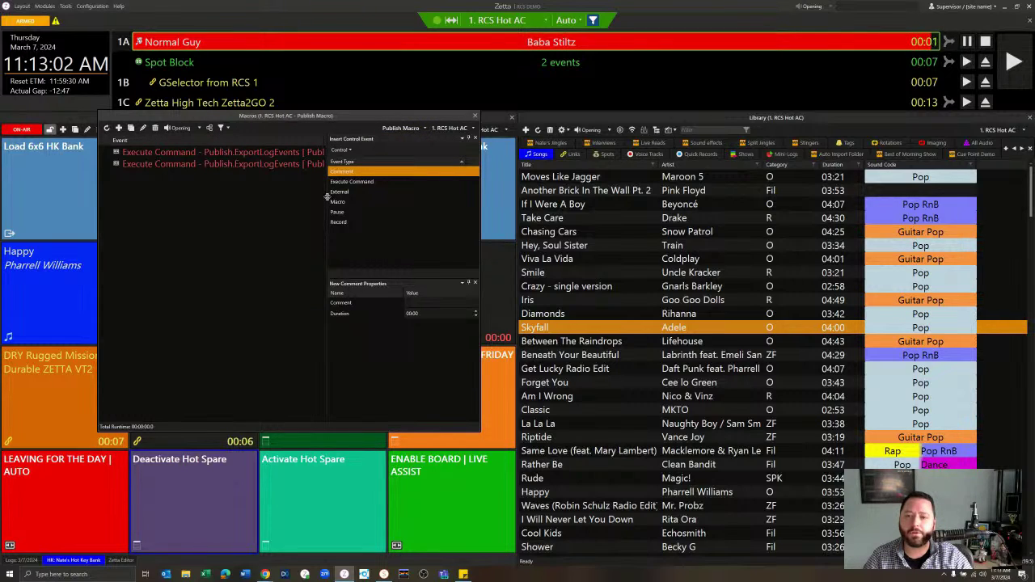
Widen the macro's event list to read its Publish.ExportLogEvents commands, and close the Macros configuration.
left_click_drag(328, 196, 373, 197)
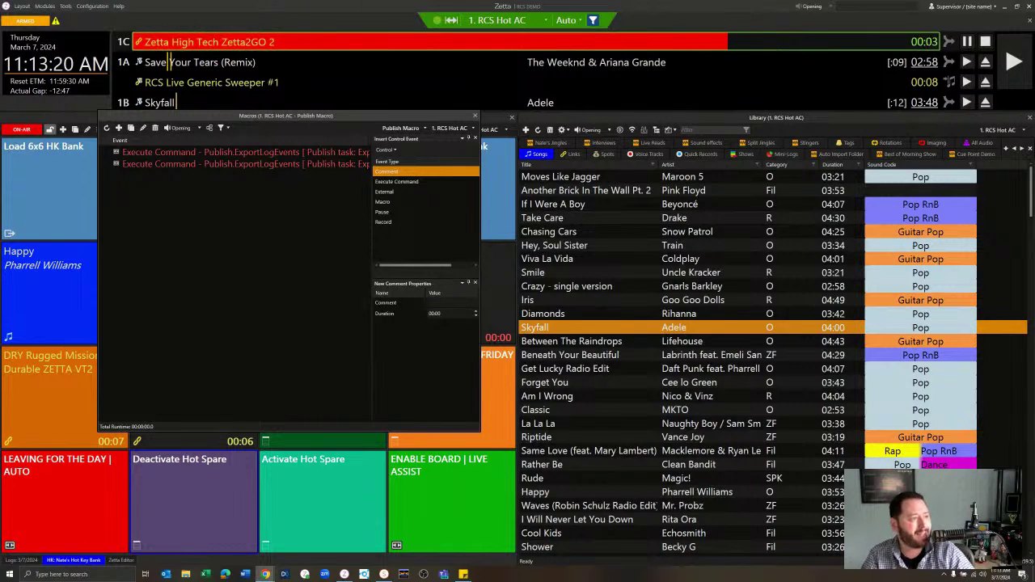
left_click(318, 258)
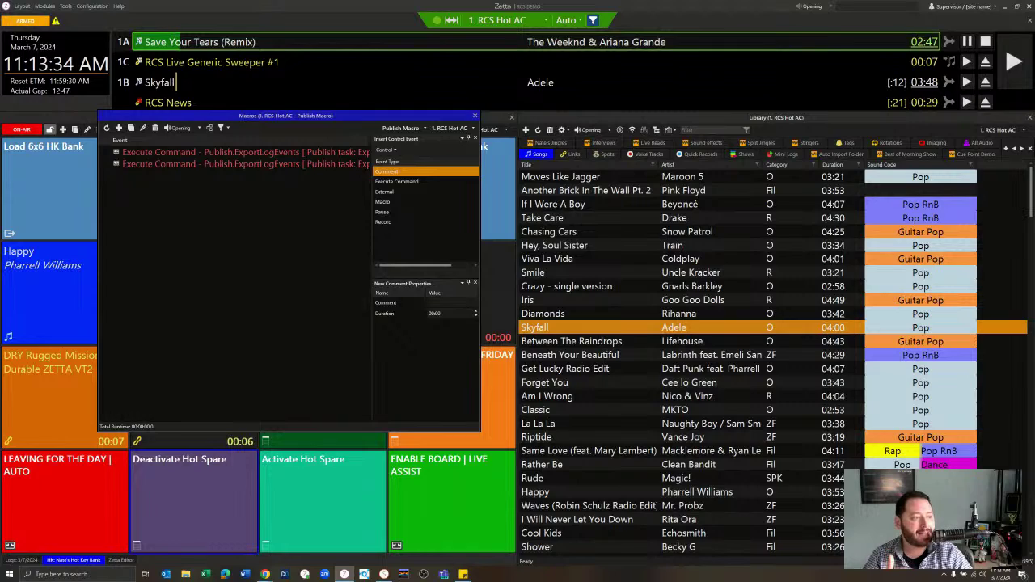
key("alt+Tab")
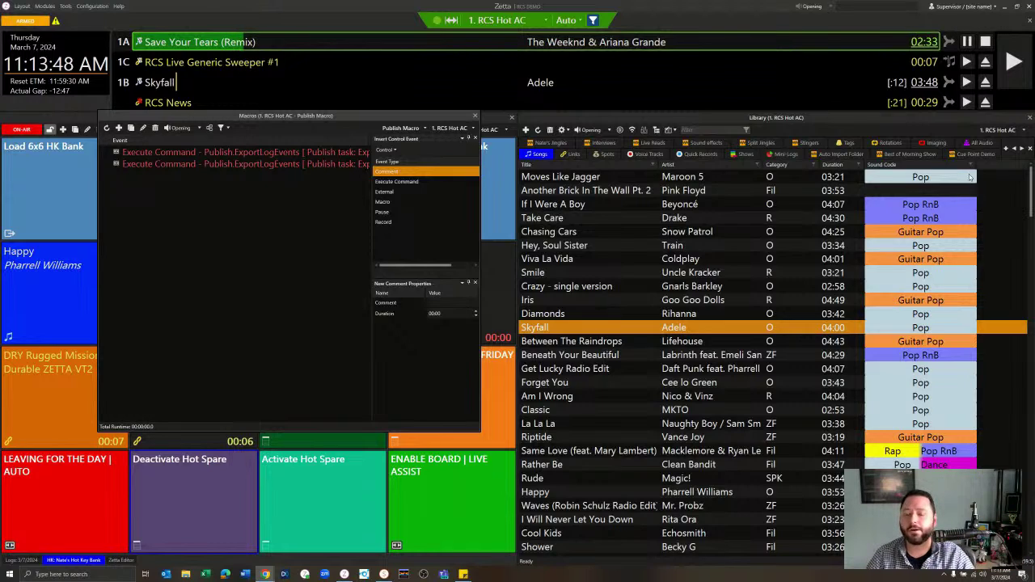
left_click(475, 116)
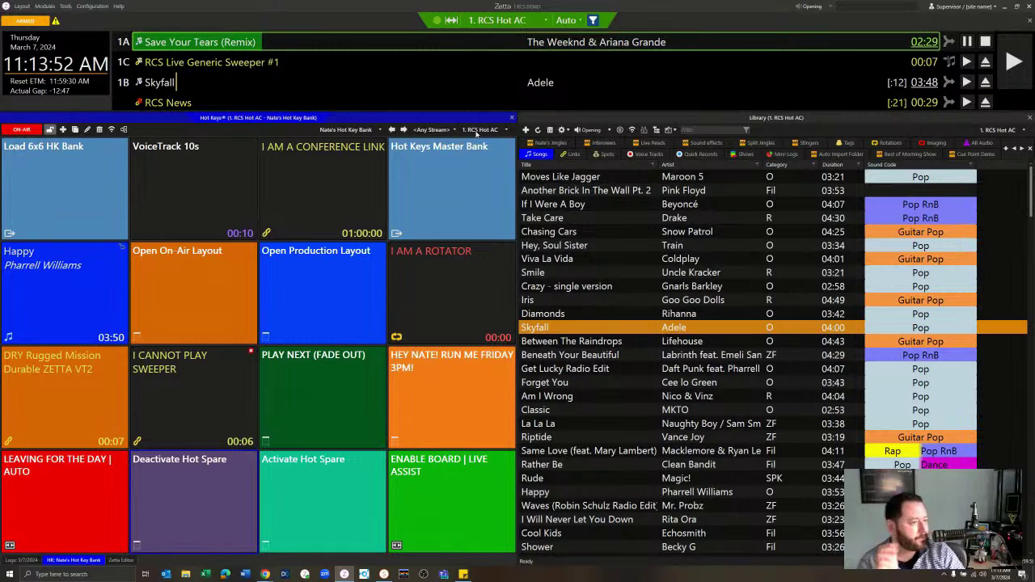
Return to the station log and examine the 11:40:00 AM HIT exact time marker and the spot block after it.
left_click(23, 560)
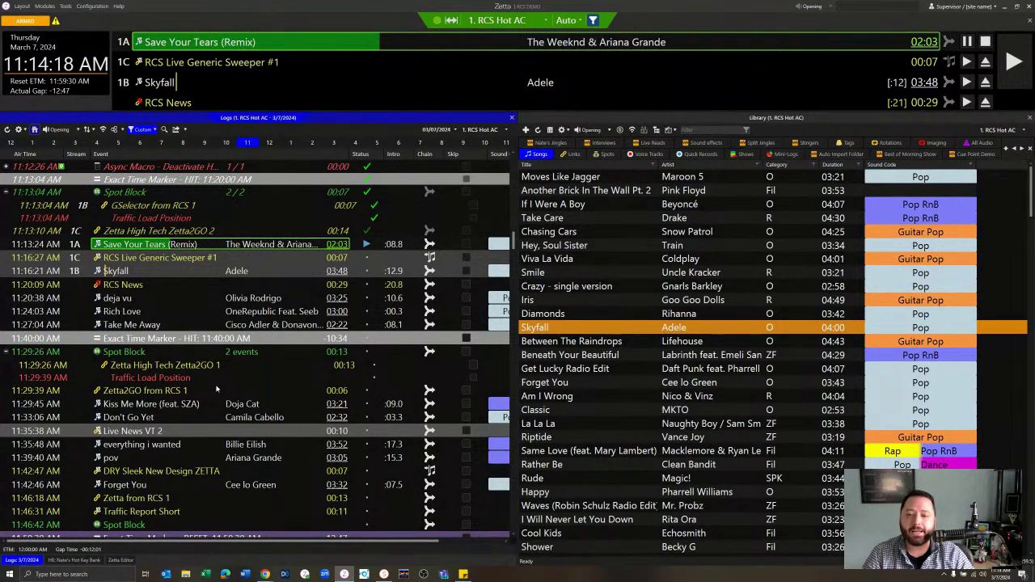
left_click(178, 342)
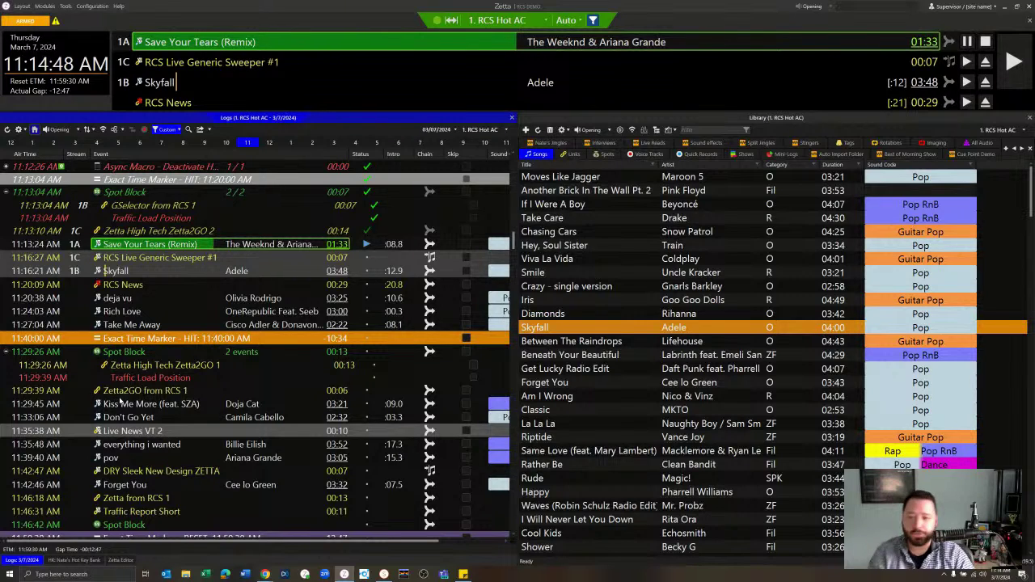
left_click(190, 352)
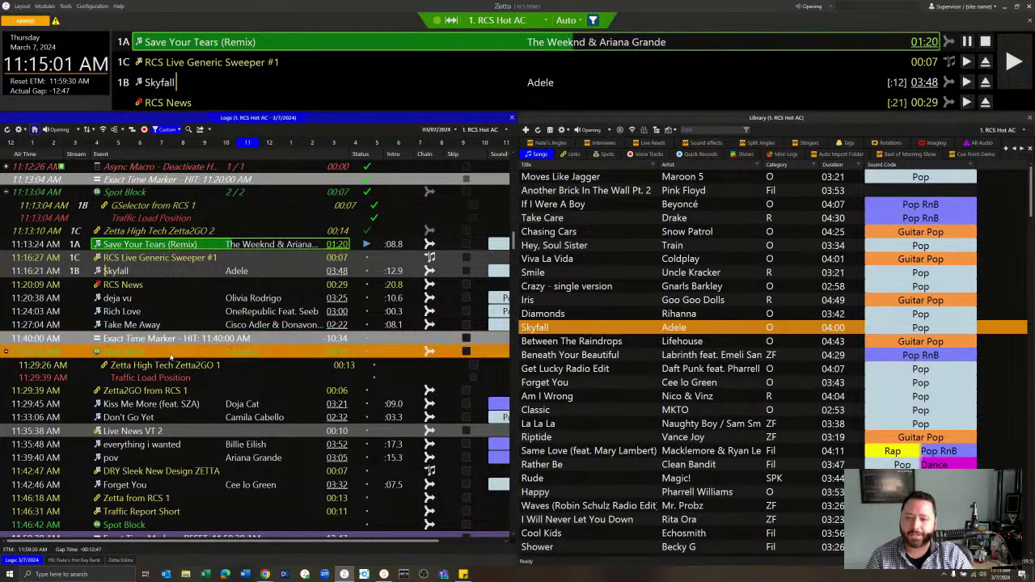
left_click(189, 339)
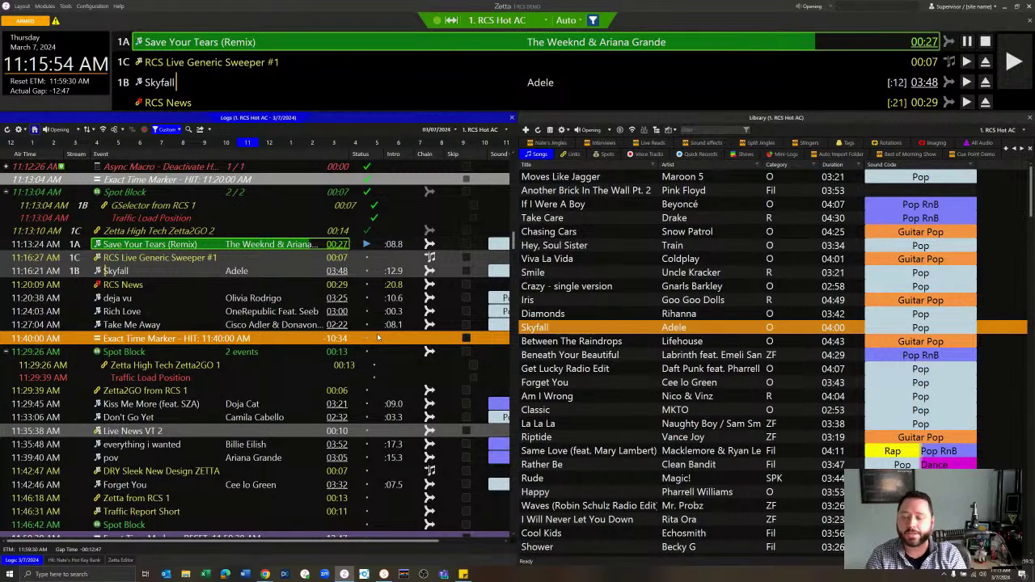
Examine the log events around the 11:59:30 AM RESET marker, up to the 12:00:00 PM SOFT exact time marker.
scroll(372, 339, "down", 2)
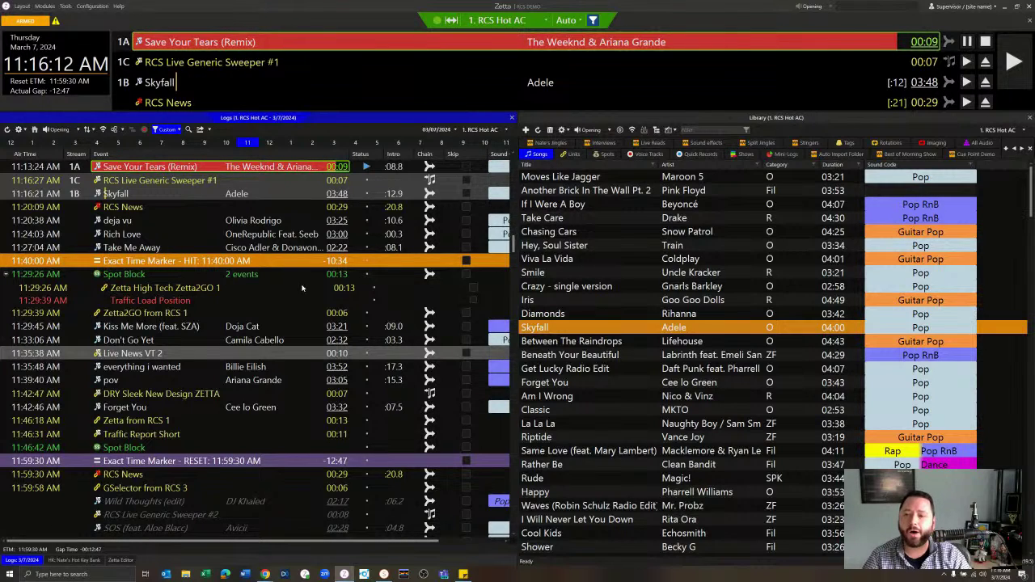
scroll(308, 298, "down", 1)
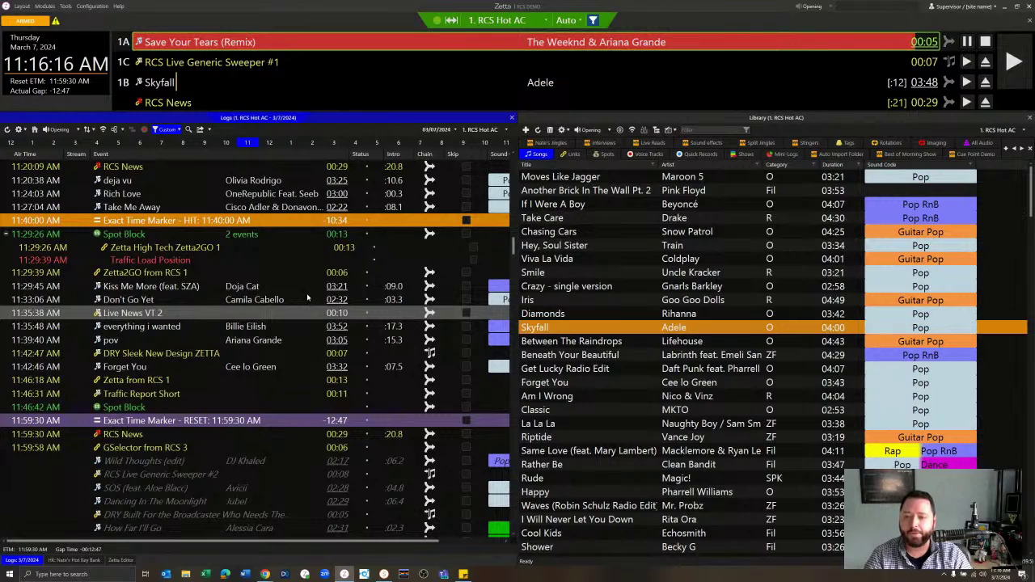
scroll(242, 488, "down", 1)
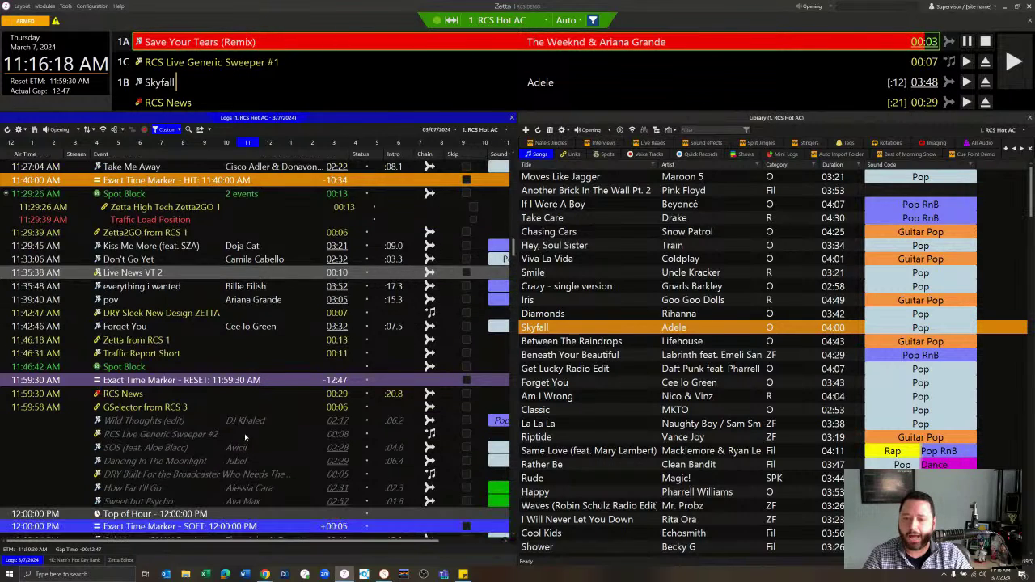
left_click(237, 313)
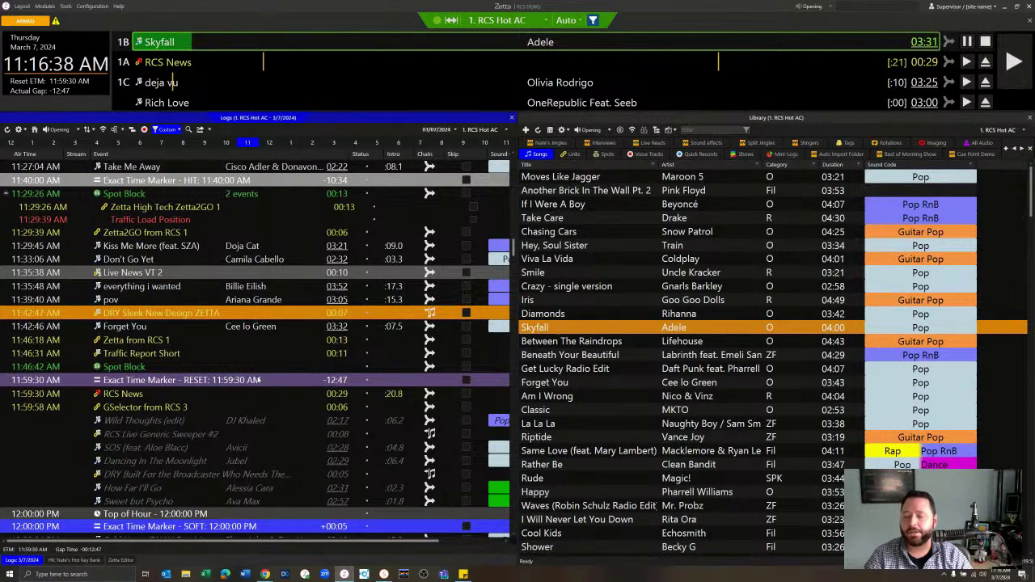
left_click(142, 397)
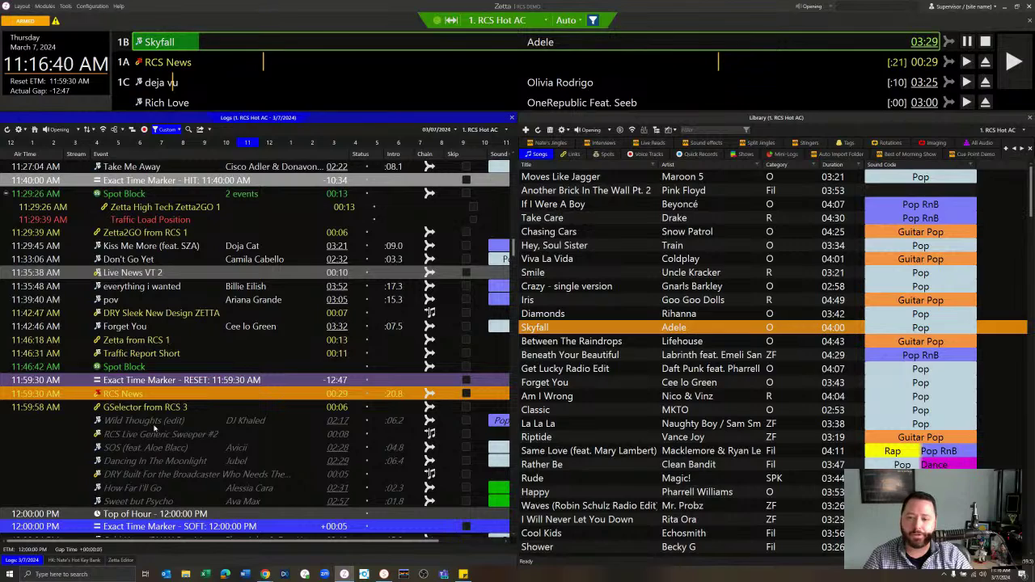
key("Down")
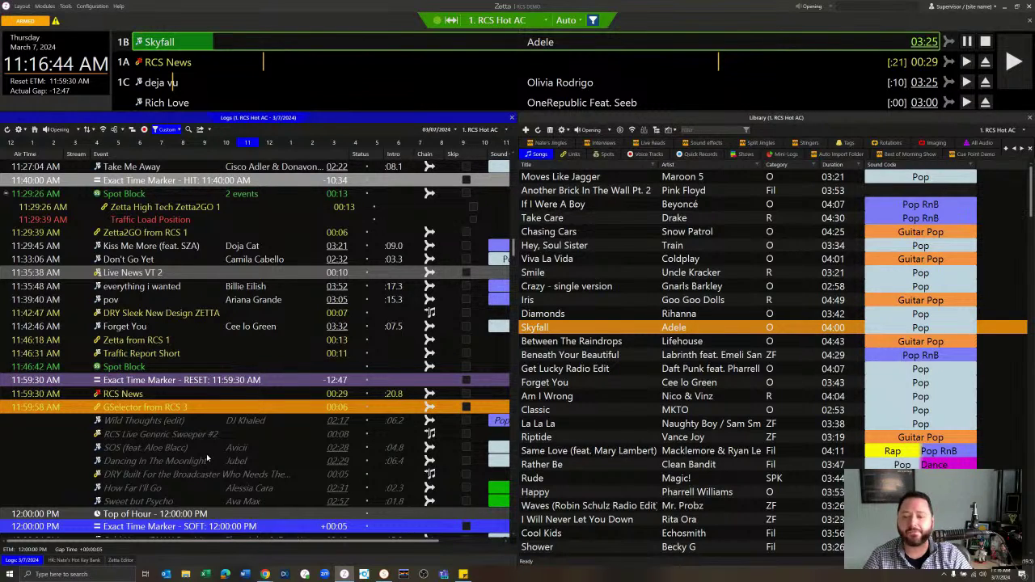
scroll(207, 459, "down", 1)
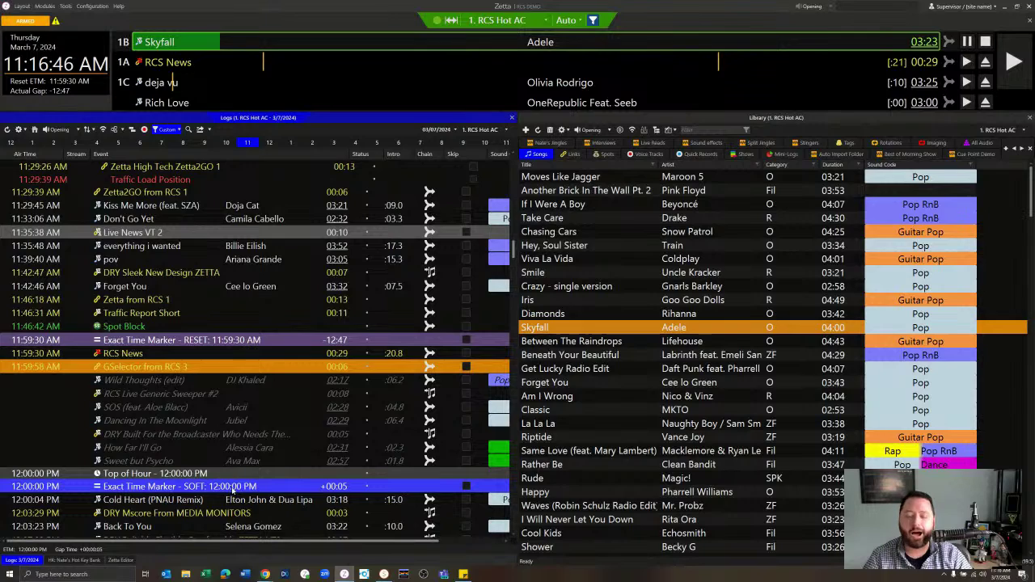
key("Up")
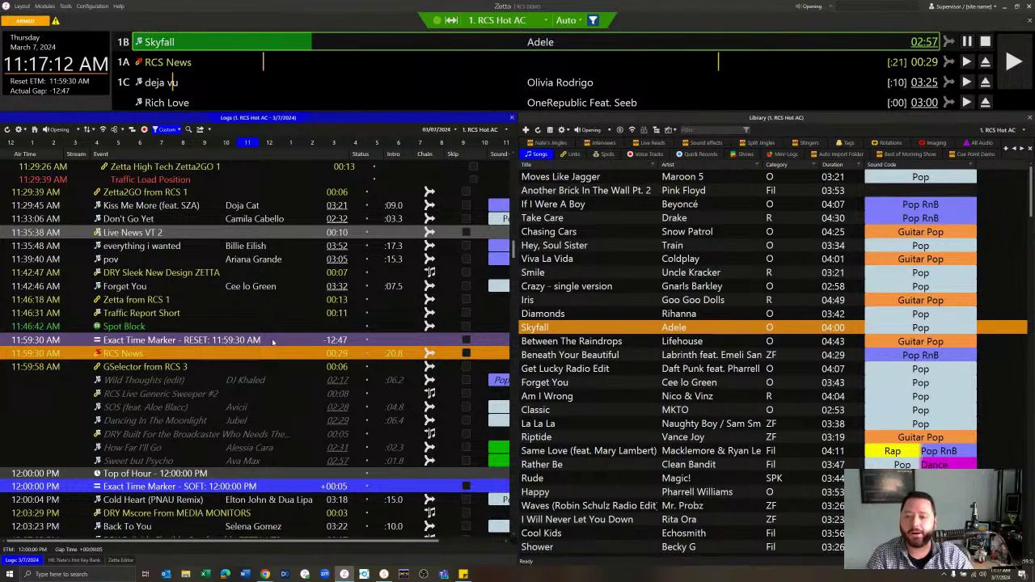
Insert the Stretch column in the log, and choose Don't Stretch for the Zetta from RCS 1 event.
right_click(287, 154)
mouse_move(301, 167)
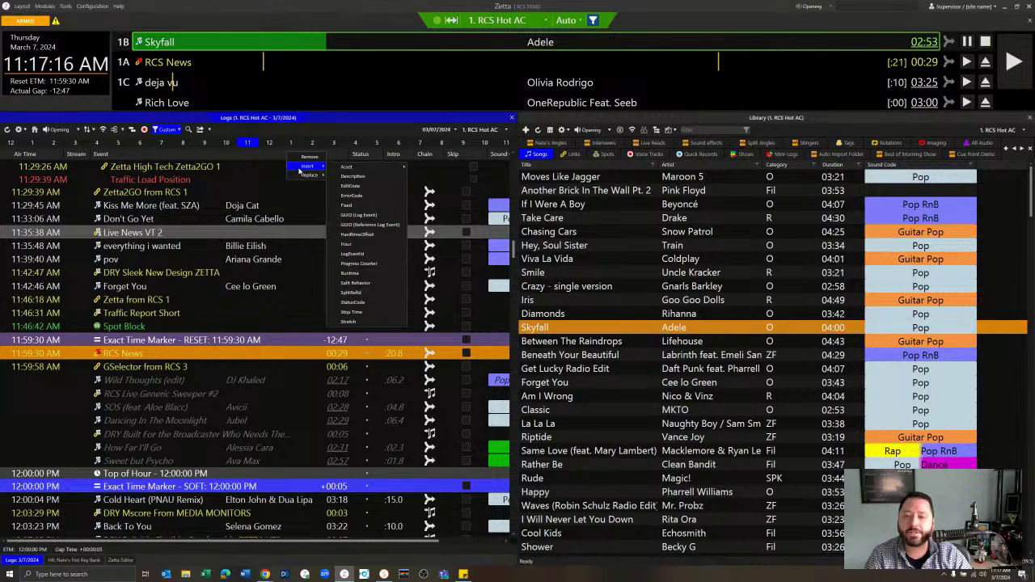
left_click(359, 324)
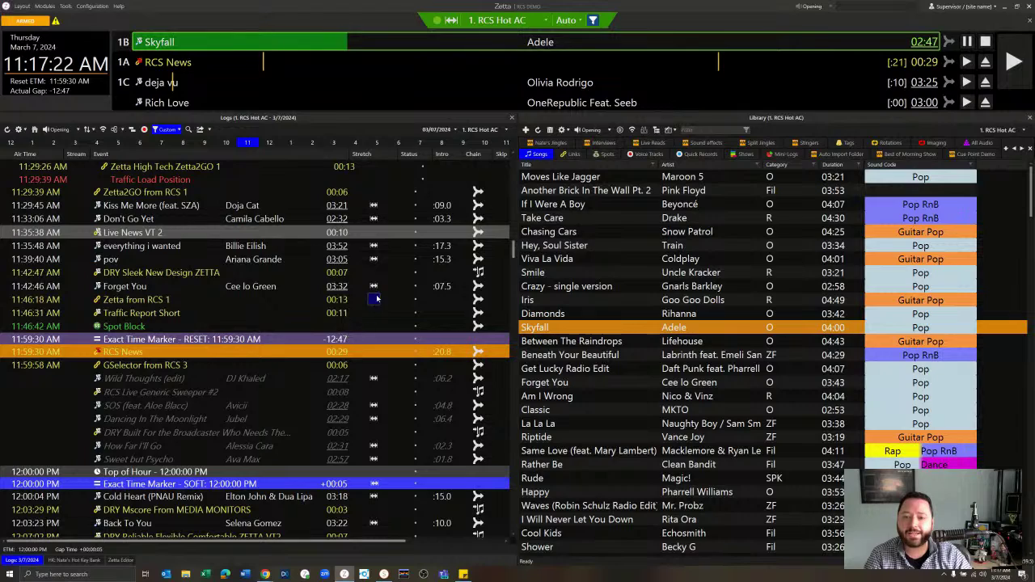
left_click(375, 300)
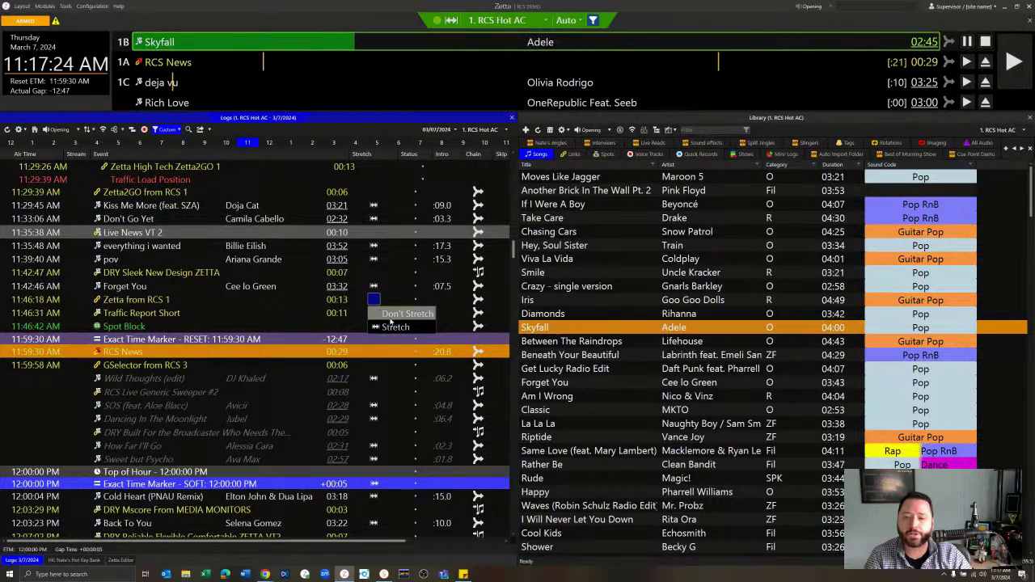
left_click(396, 316)
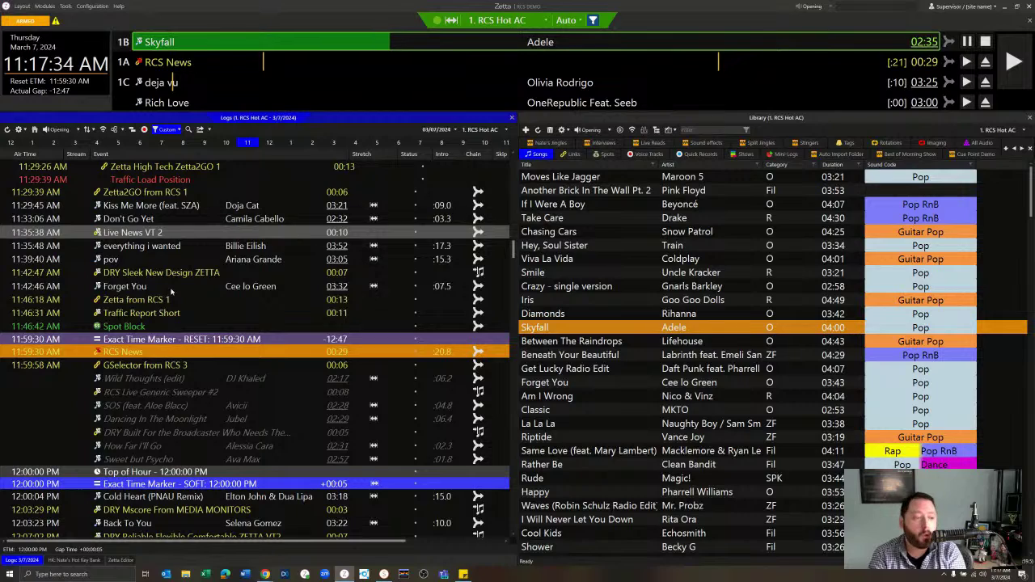
Try to set the RCS News event after the 11:59:30 AM RESET marker to Stretch.
left_click(126, 369)
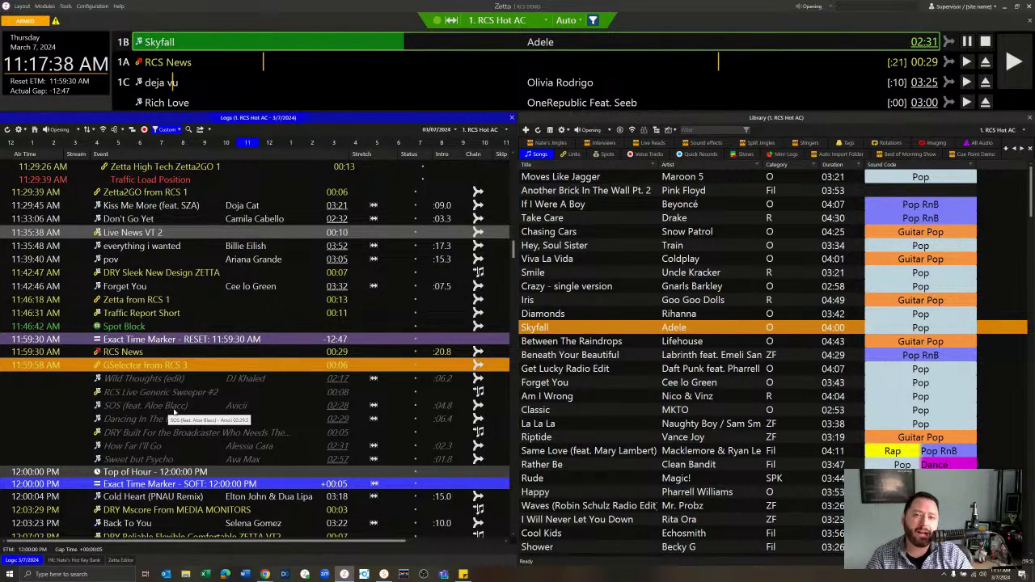
left_click(164, 355)
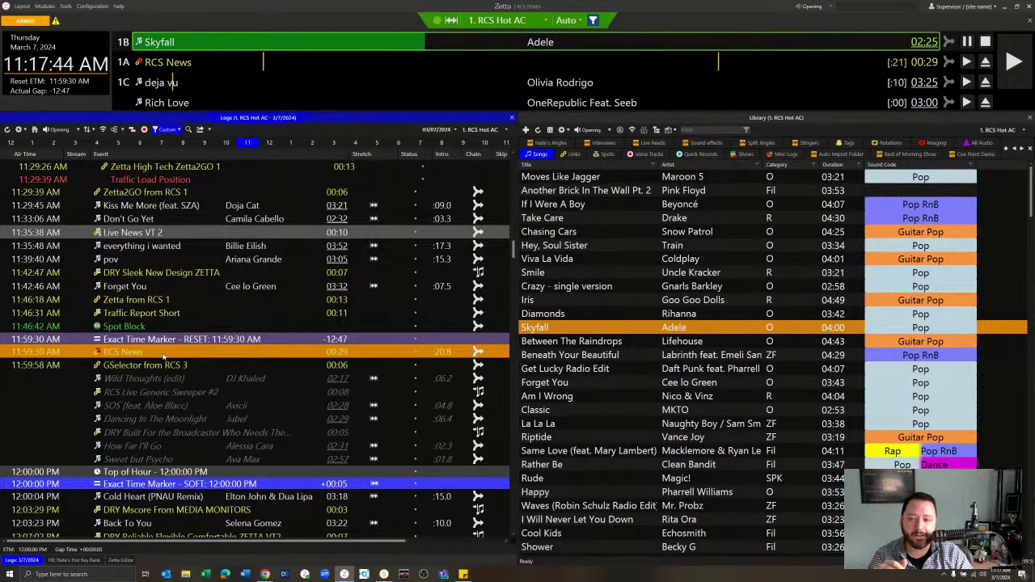
left_click(373, 353)
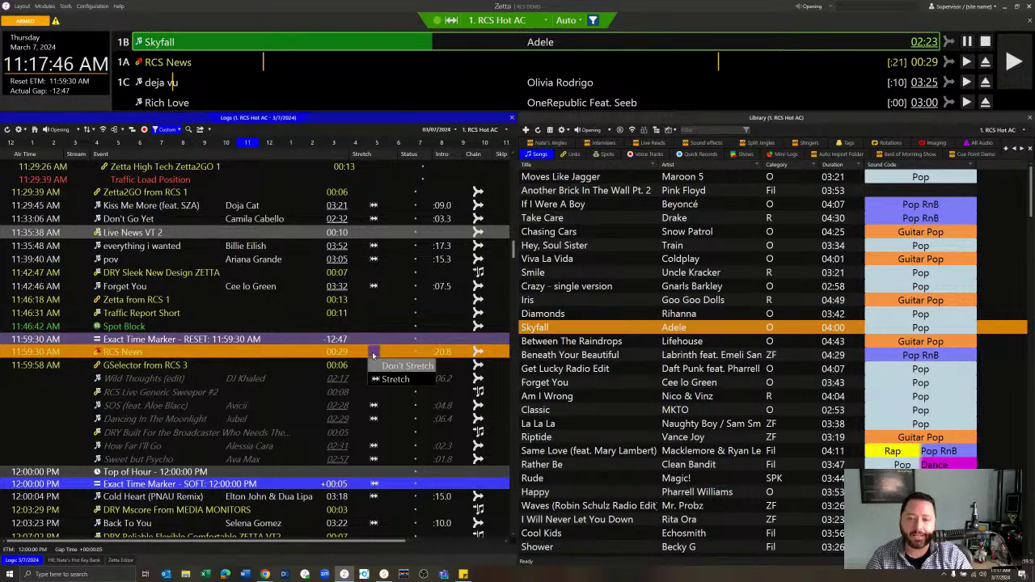
left_click(396, 378)
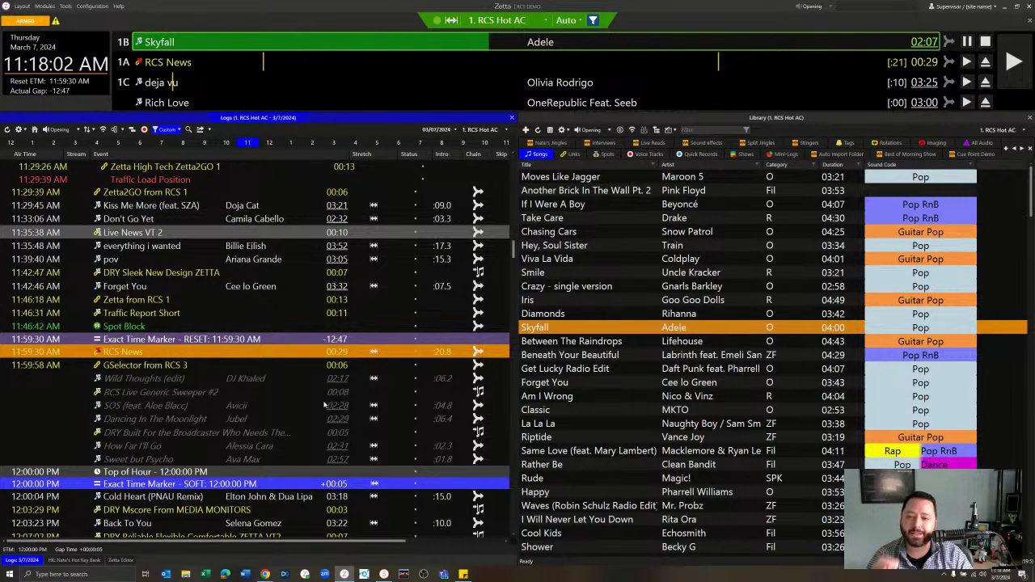
Examine the log from the song on air through the 11:59:30 AM RESET marker to the 12:00:00 PM SOFT marker.
left_click(270, 368)
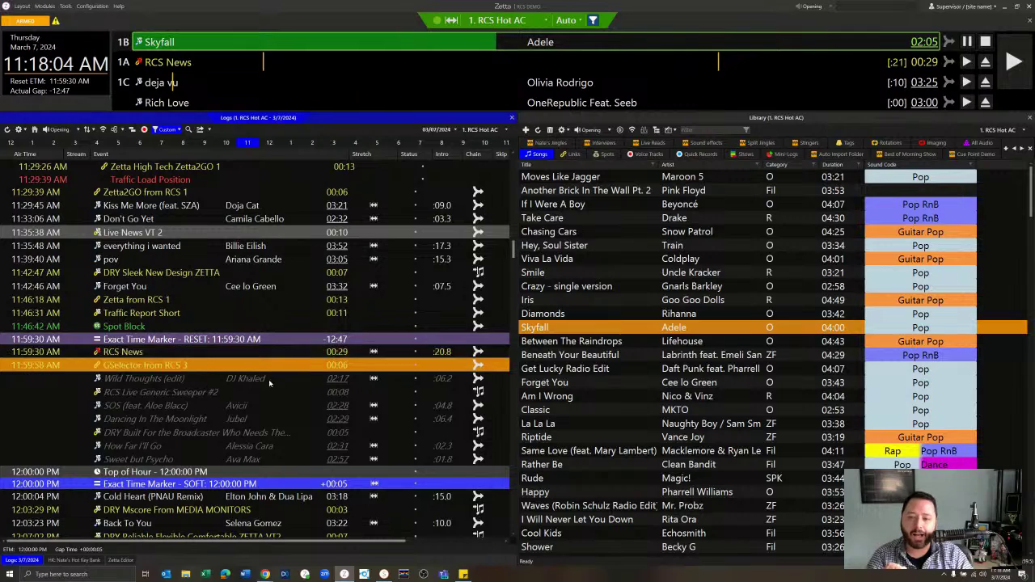
left_click(227, 355)
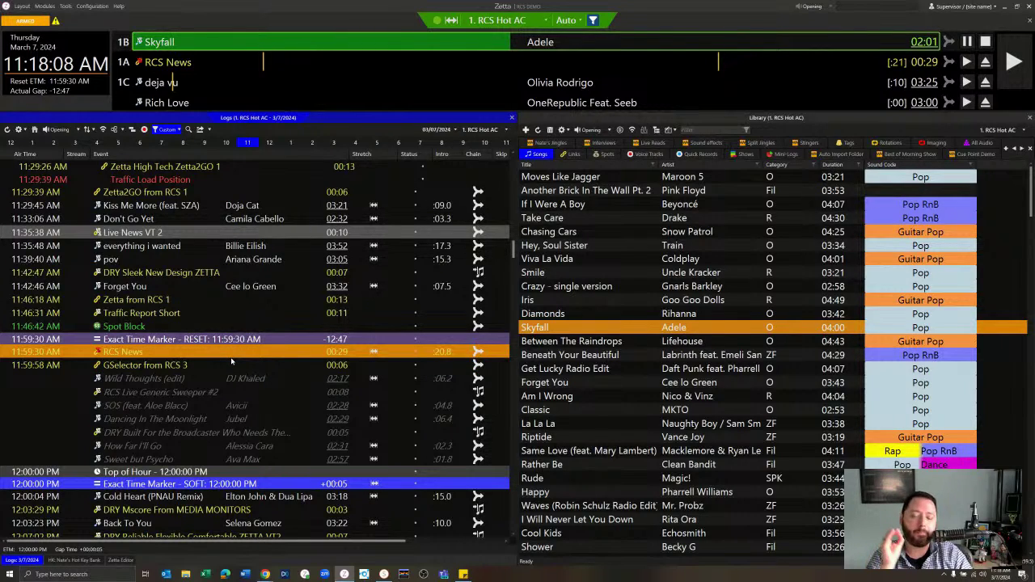
left_click(219, 484)
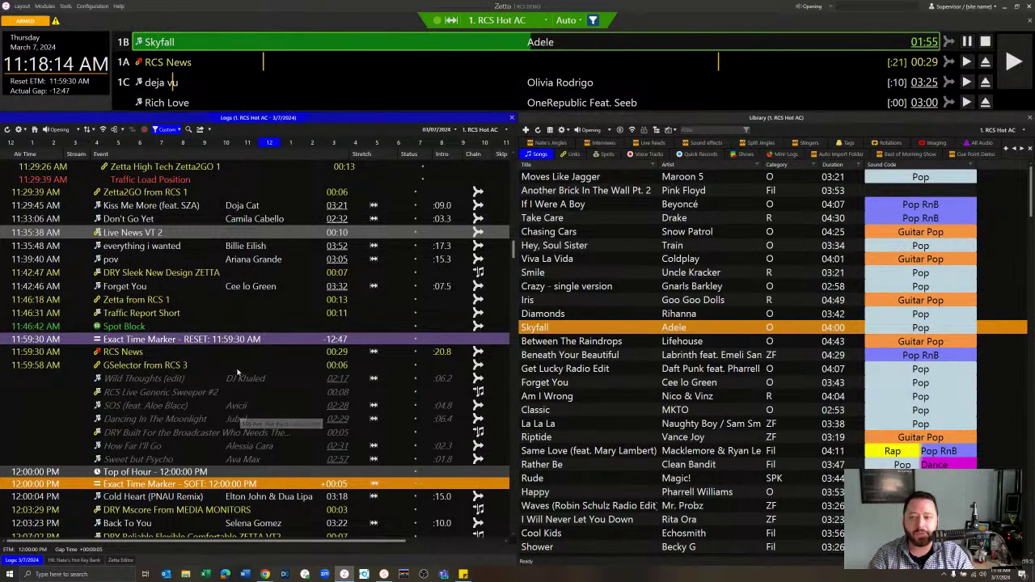
scroll(197, 302, "up", 1)
scroll(194, 259, "up", 2)
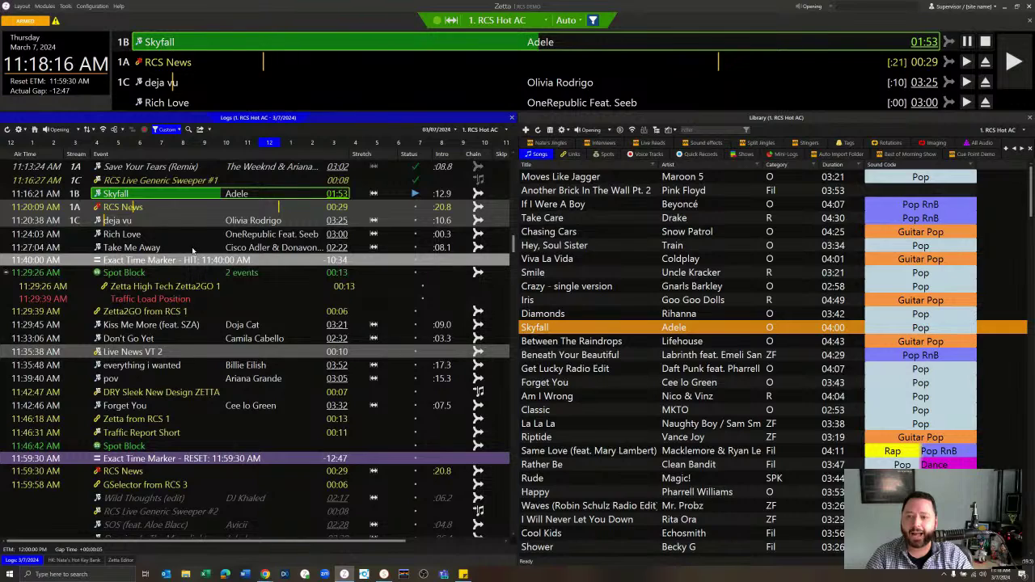
scroll(186, 226, "up", 3)
scroll(194, 323, "down", 6)
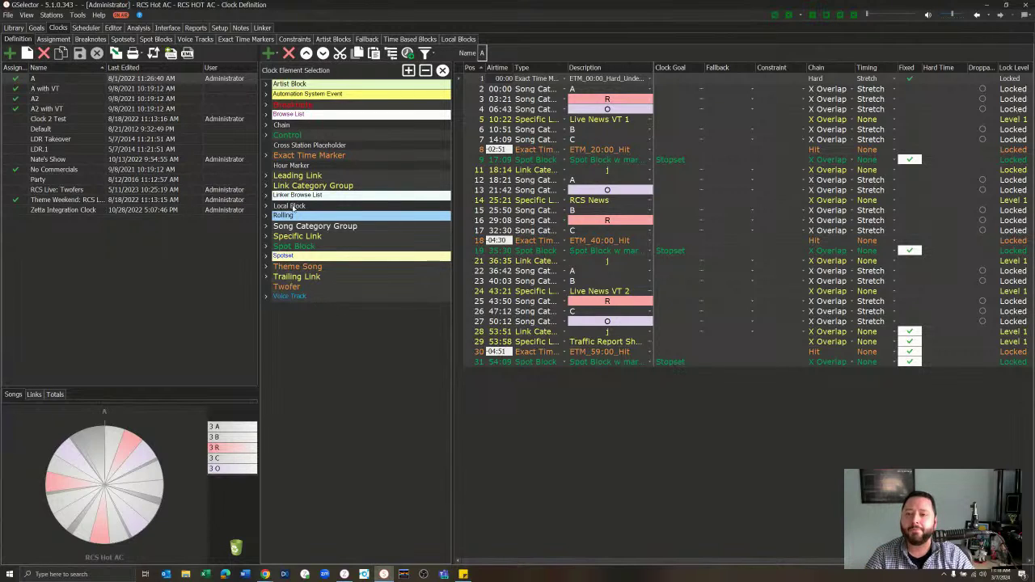
In GSelector, add the Zetta Macro (Open Hot AC Layout) control to clock A directly after its 00:00 exact time marker.
left_click(266, 135)
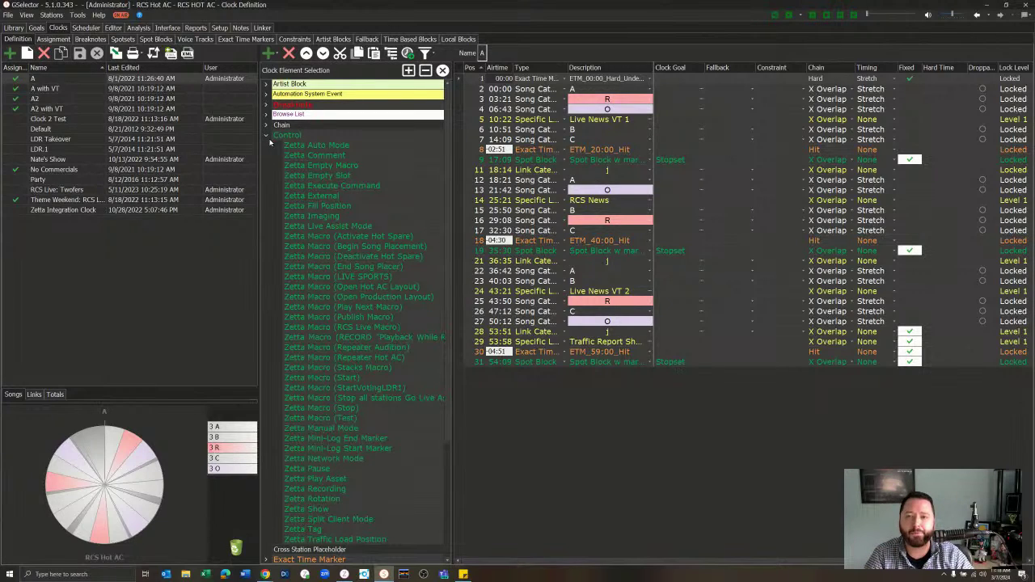
left_click(385, 298)
key("Up")
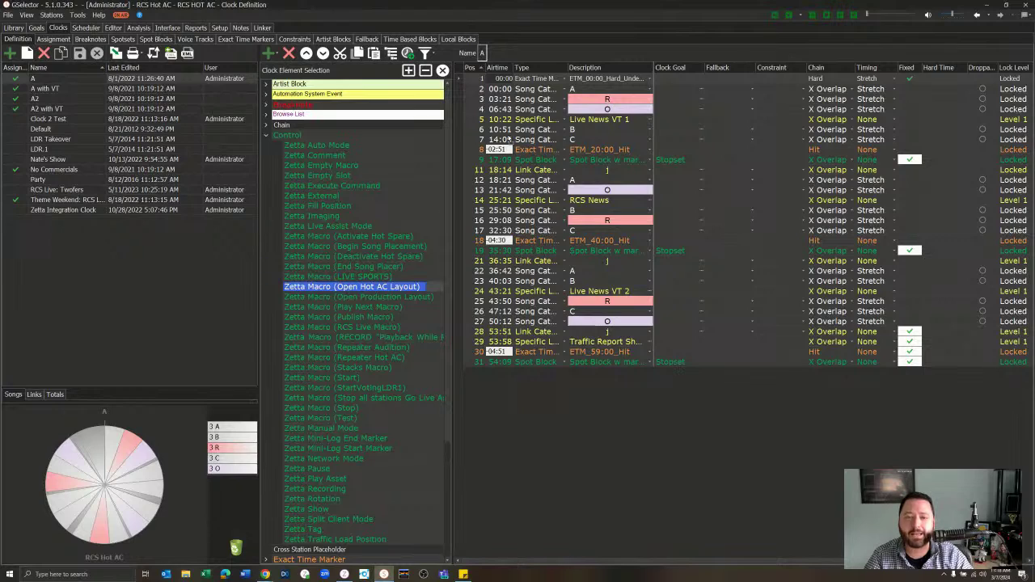
key("Insert")
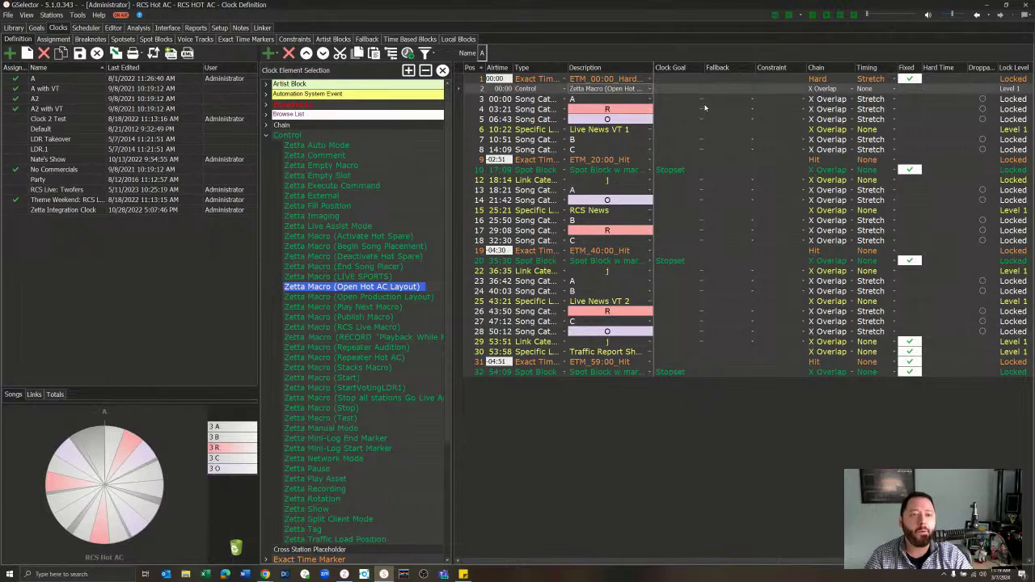
Set the timing of the Traffic Report Short link in clock A to Stretch.
left_click(527, 353)
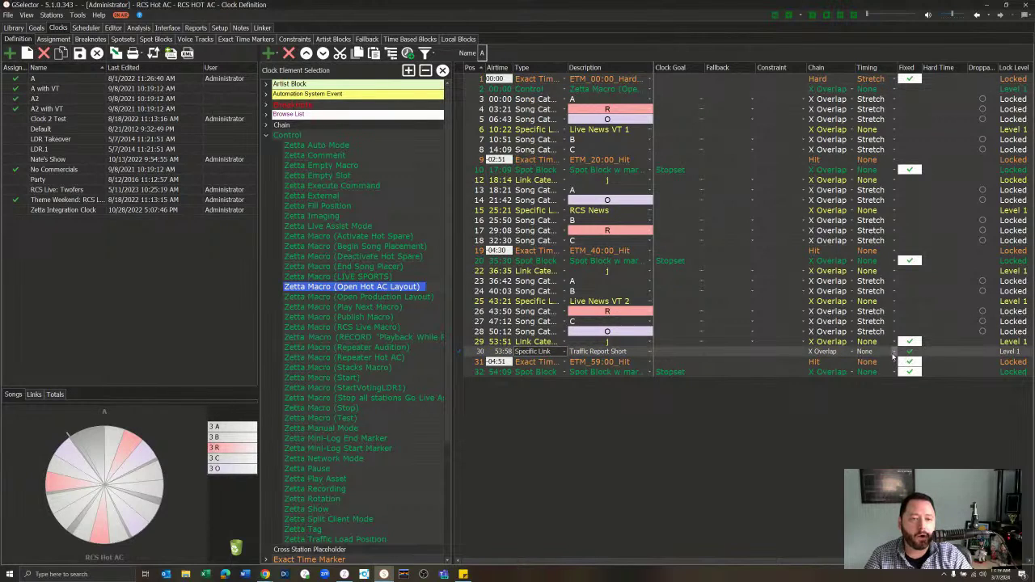
left_click(894, 354)
left_click(894, 354)
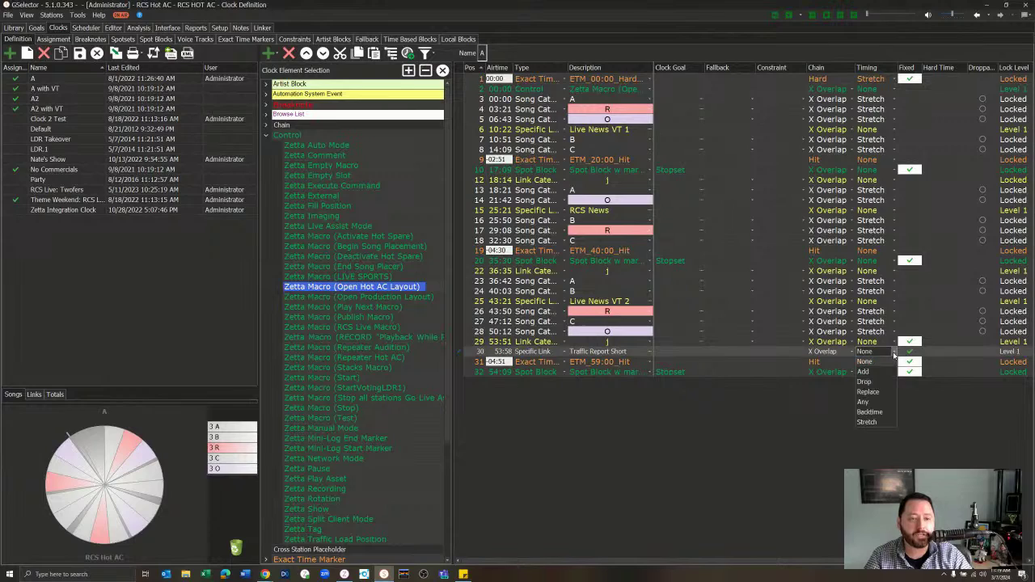
left_click(868, 422)
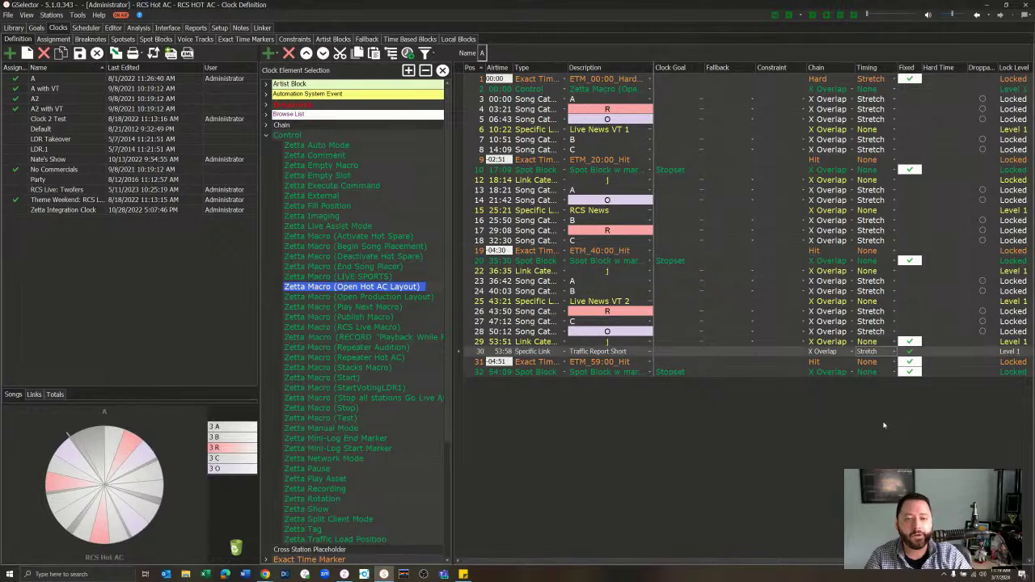
View the chain options of the Traffic Report Short link, check the log in Zetta, and return to GSelector.
left_click(850, 352)
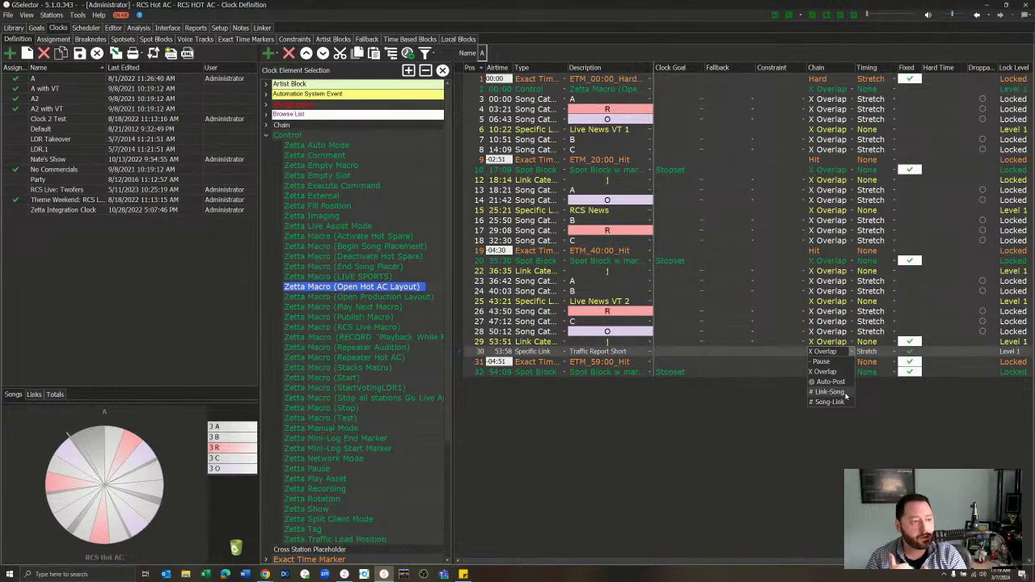
left_click(344, 575)
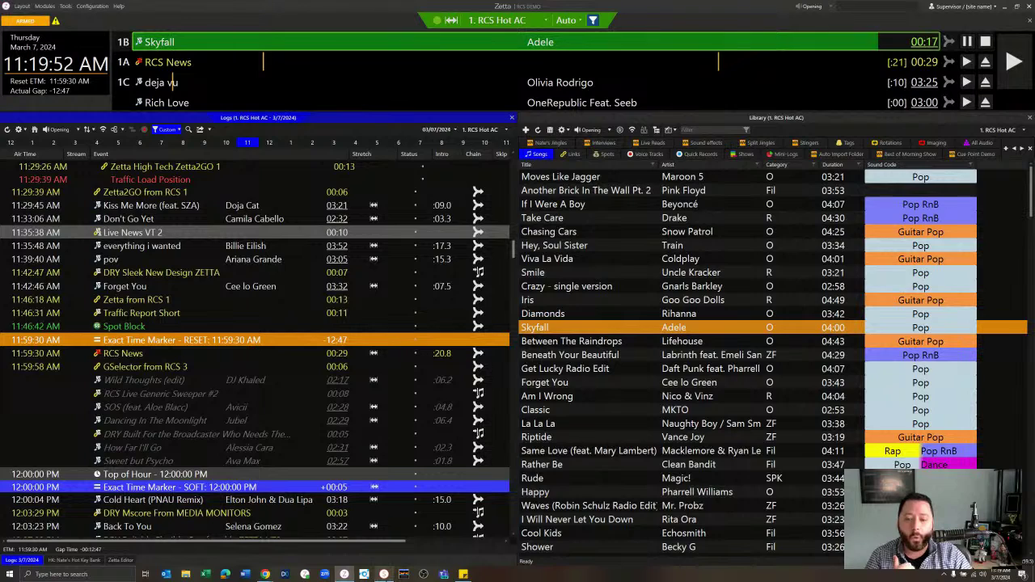
left_click(384, 574)
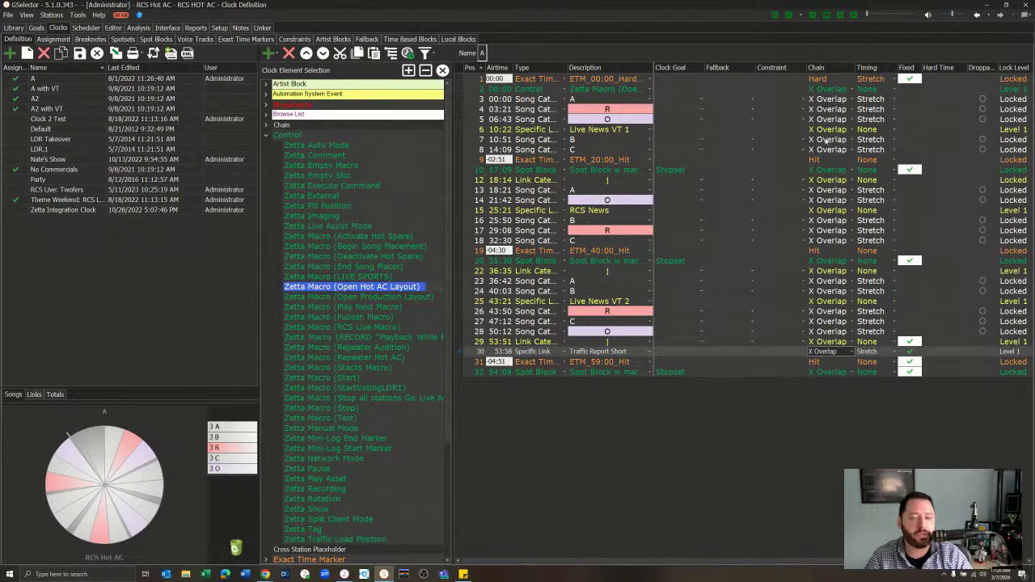
Change the chain type of the RCS News link in clock A to Link-Song and then to Auto-Post.
left_click(837, 214)
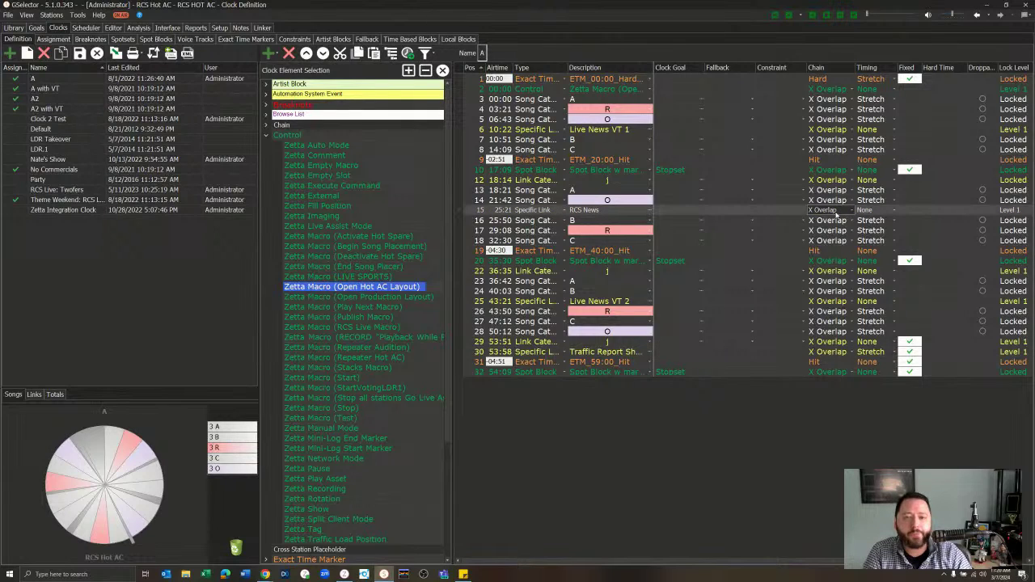
left_click(850, 212)
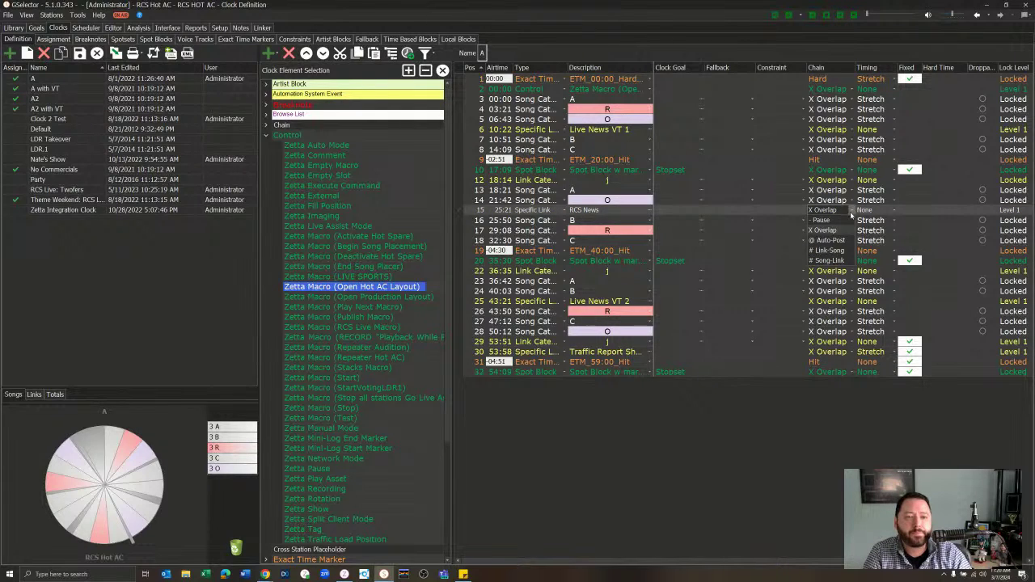
left_click(839, 250)
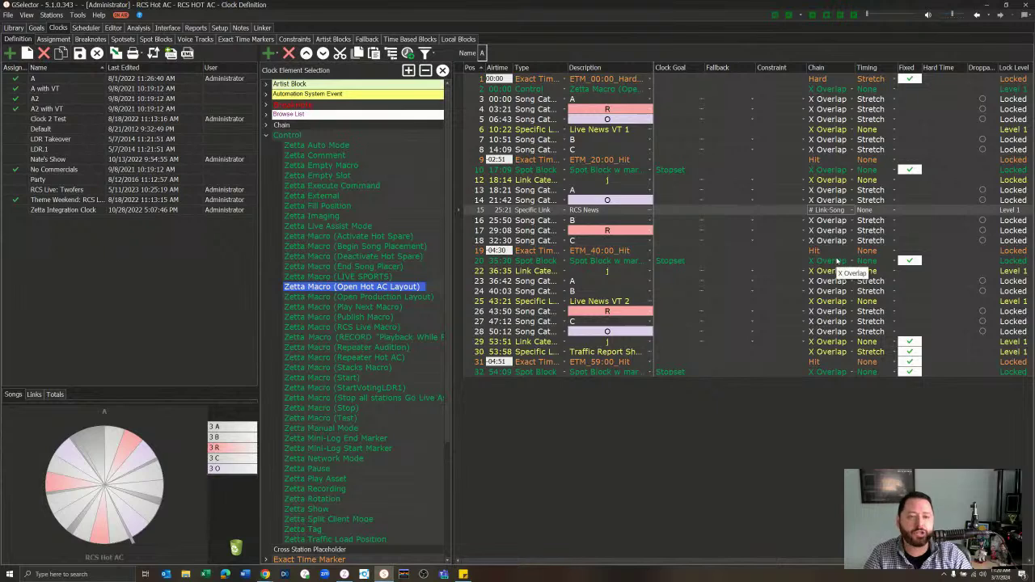
left_click(851, 211)
left_click(830, 261)
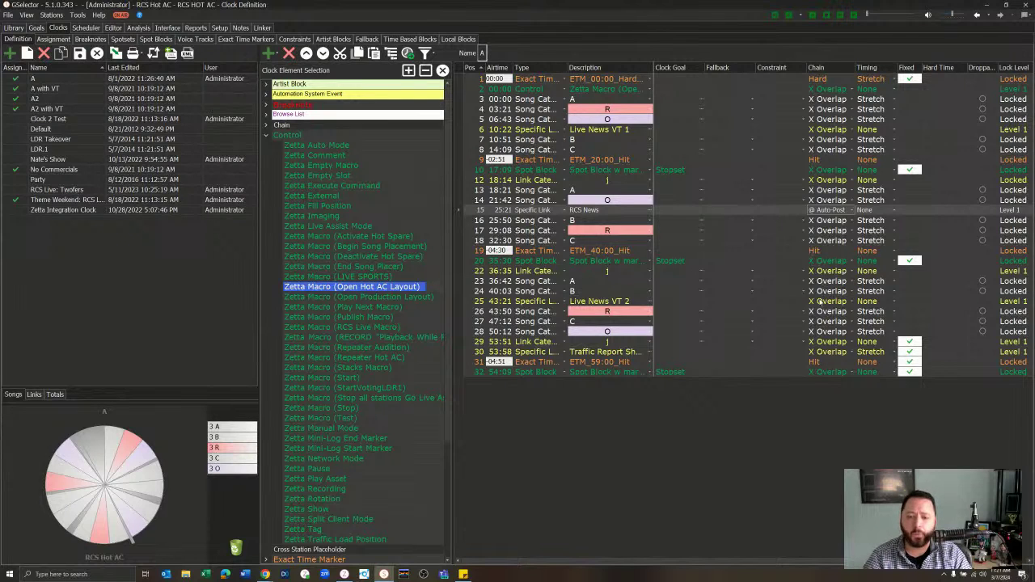
Switch to Zetta and examine the 11:40:00 AM HIT marker and the RCS News event in the log.
left_click(345, 574)
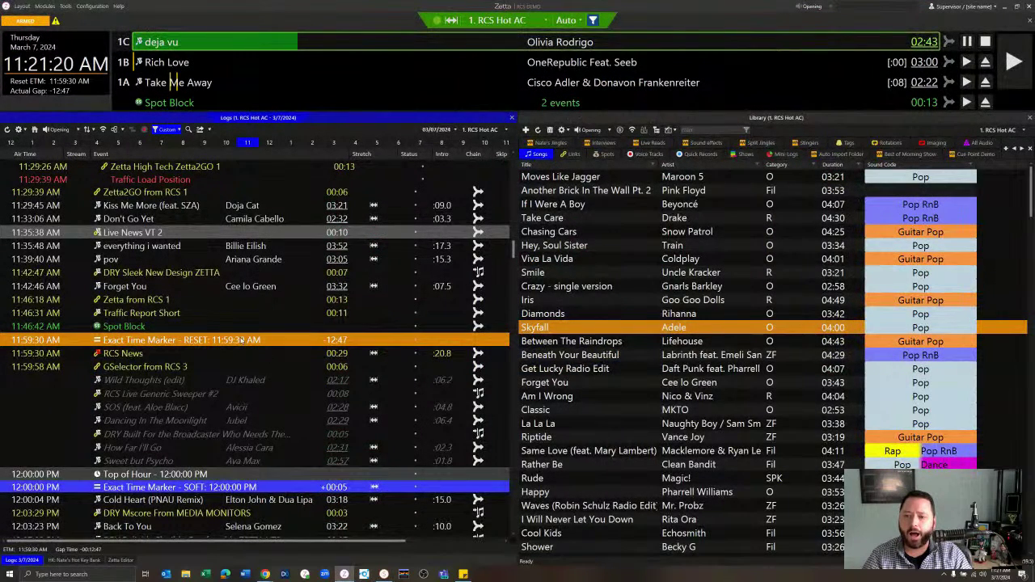
scroll(211, 283, "up", 1)
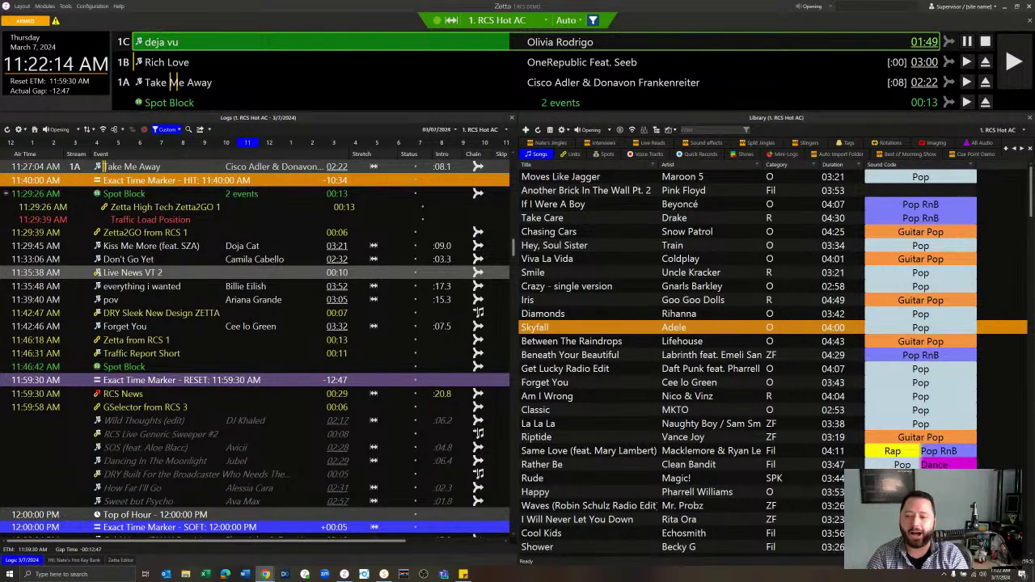
left_click(312, 396)
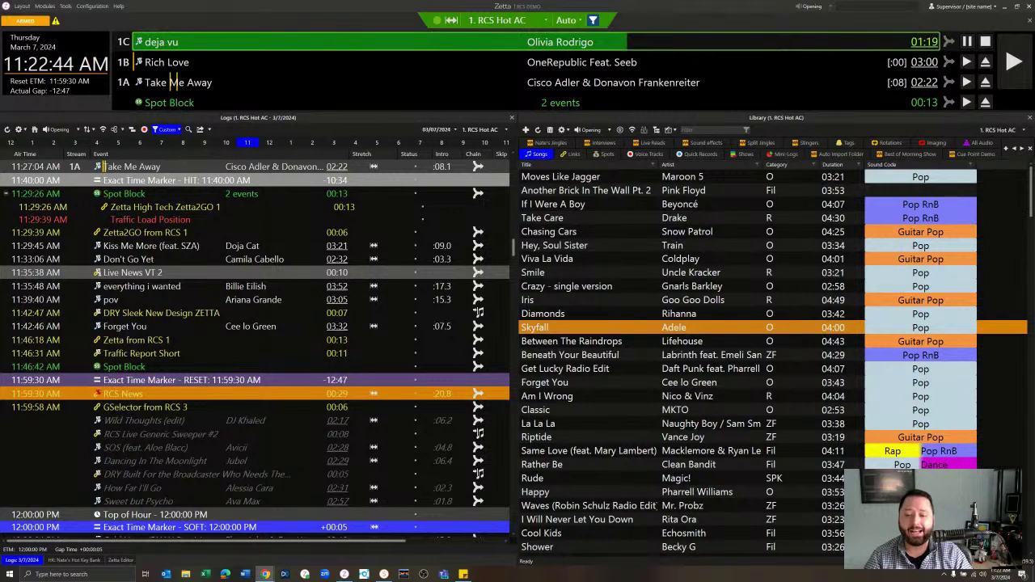
Switch to GSelector, discard the unsaved clock changes, and view the list of exact time markers.
left_click(384, 574)
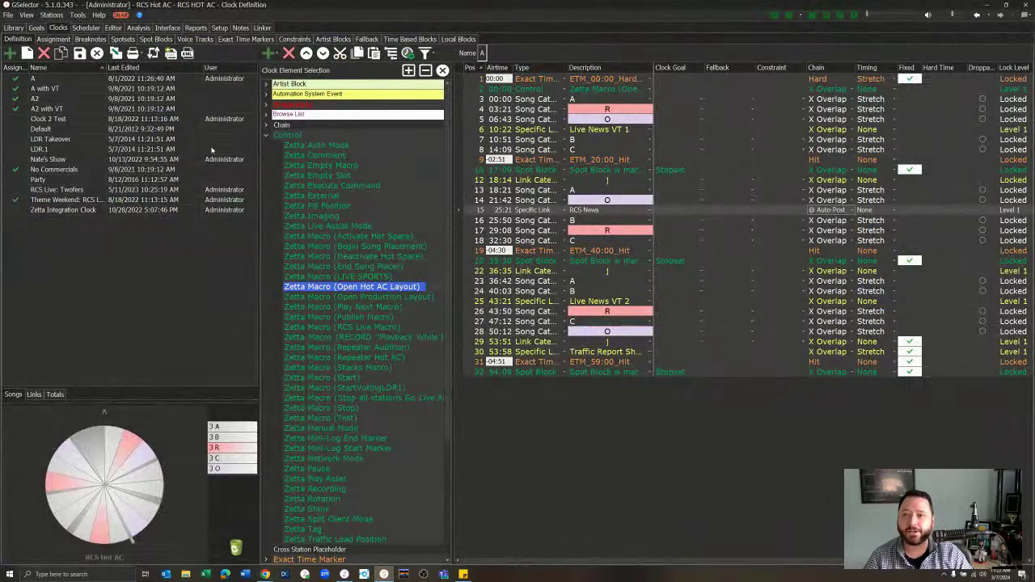
left_click(225, 40)
left_click(533, 295)
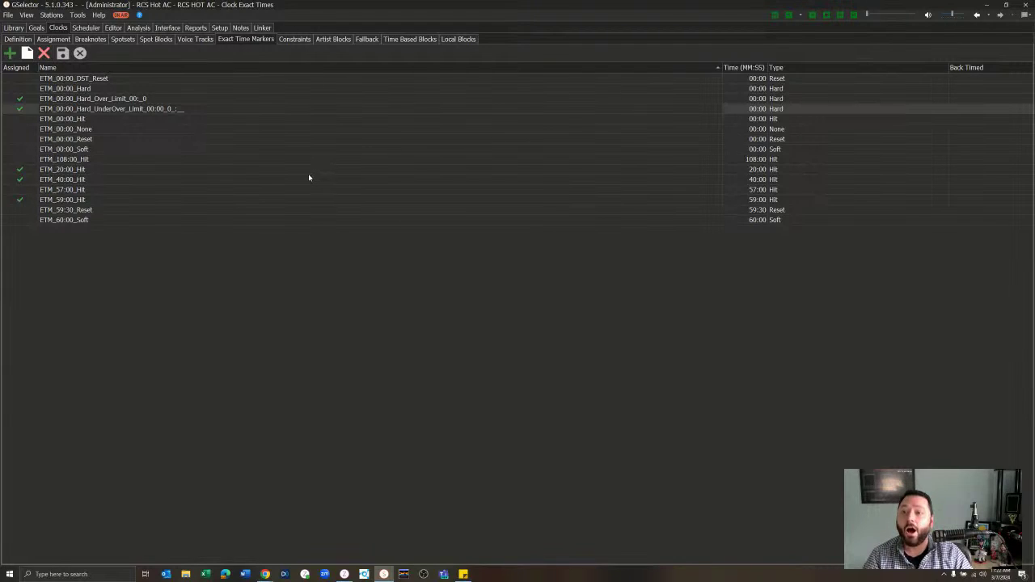
Open the Commercials spot block in GSelector and compare it with the 11:46:42 AM spot block in the Zetta log.
left_click(156, 40)
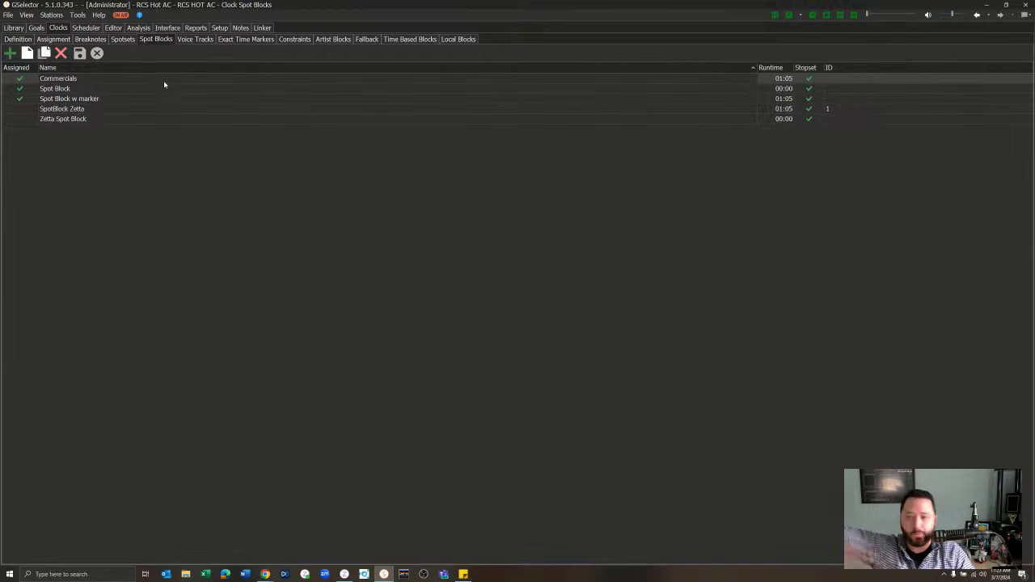
double_click(163, 81)
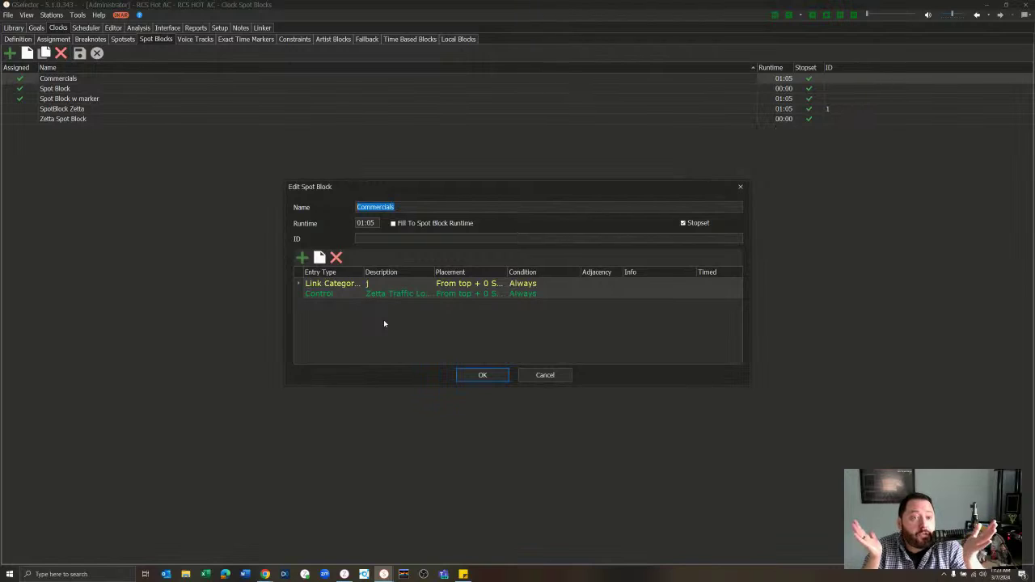
left_click(345, 574)
left_click(127, 368)
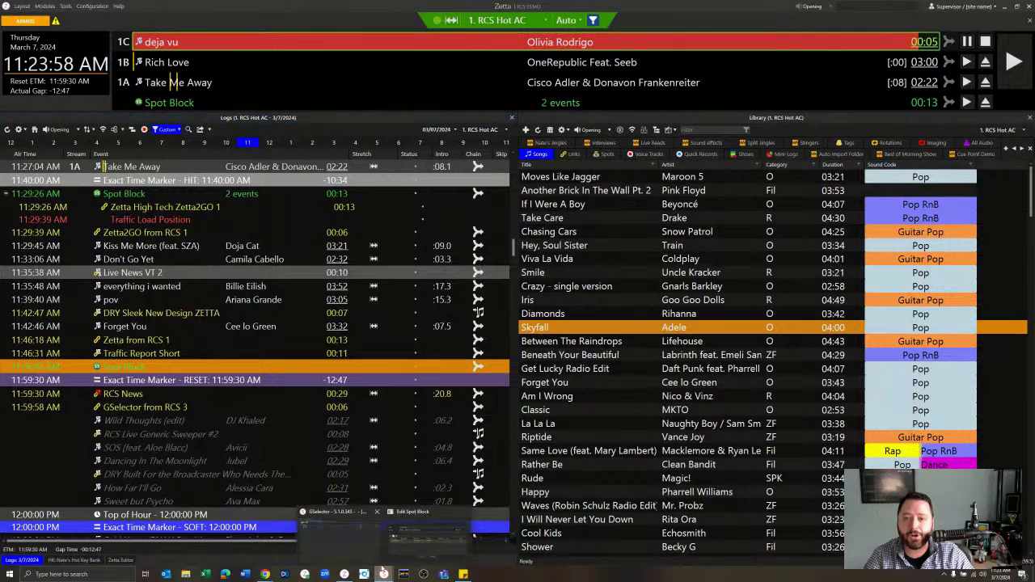
left_click(397, 538)
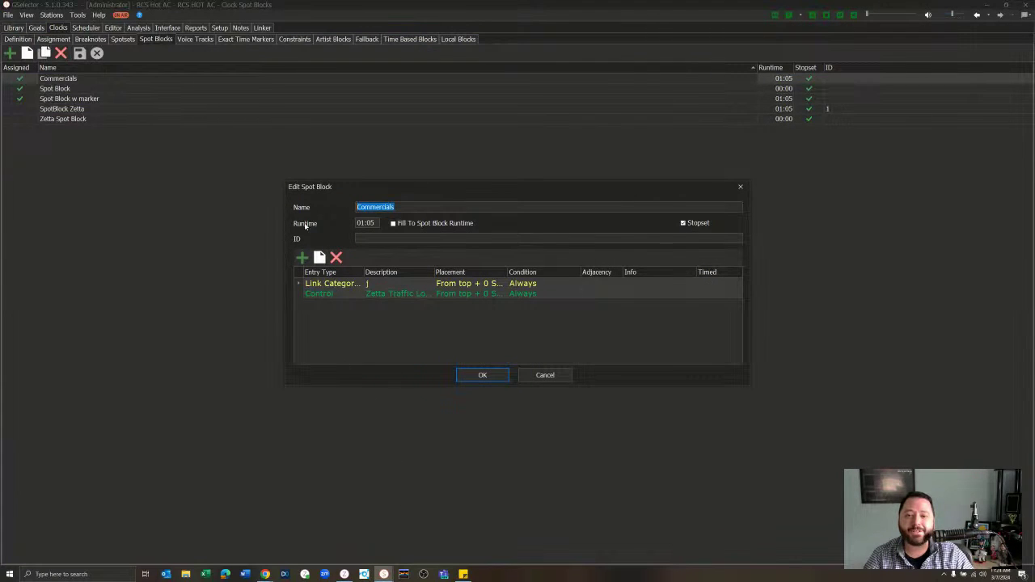
Examine the settings and song category groups for a new Commercials interstitial, and close the spot block without saving.
left_click(302, 259)
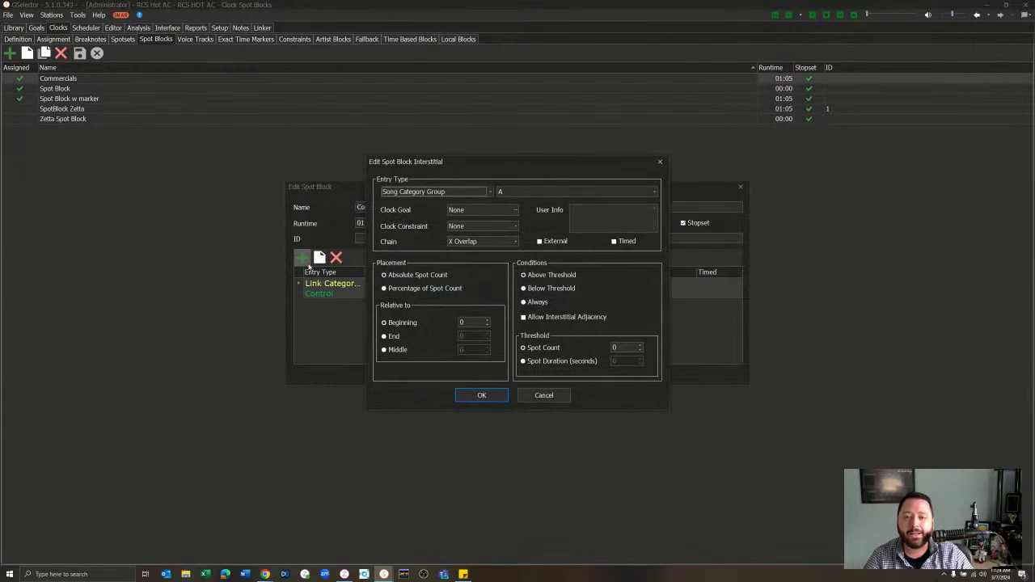
left_click(544, 192)
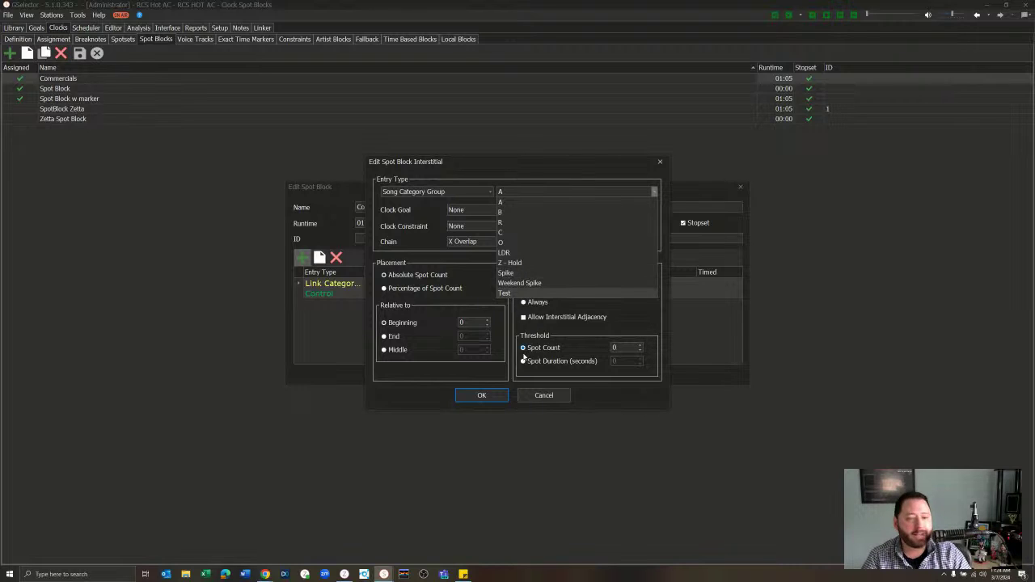
left_click(540, 396)
left_click(546, 376)
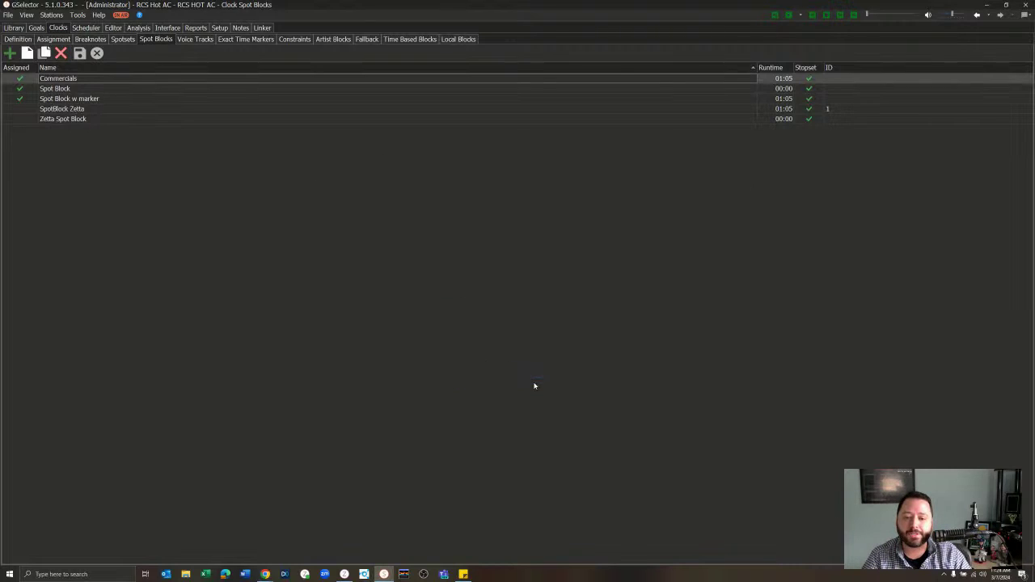
Check the Zetta log, return to the GSelector clock definitions, and delete the 00:00 hard exact time marker from clock A.
left_click(345, 574)
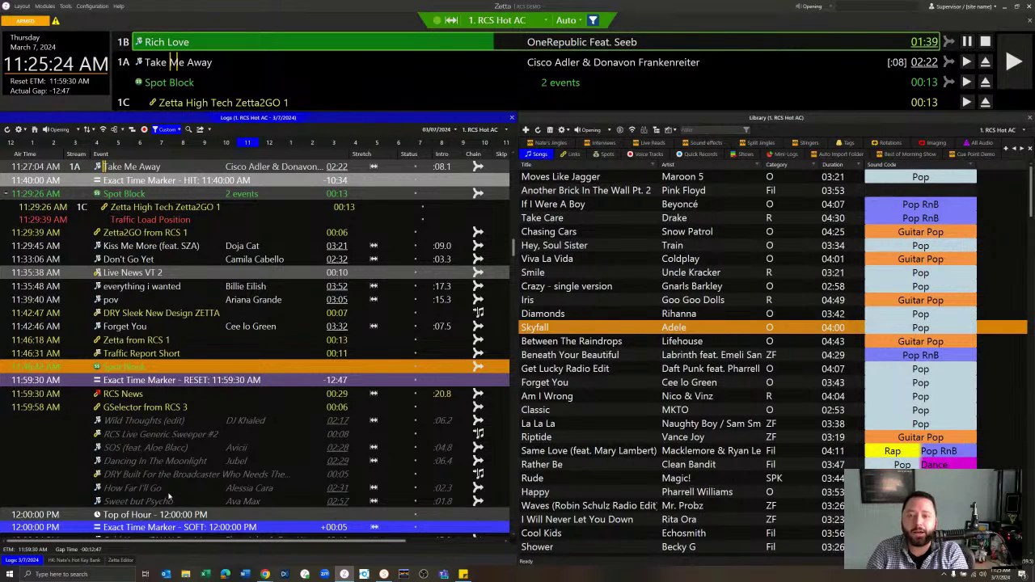
left_click(384, 574)
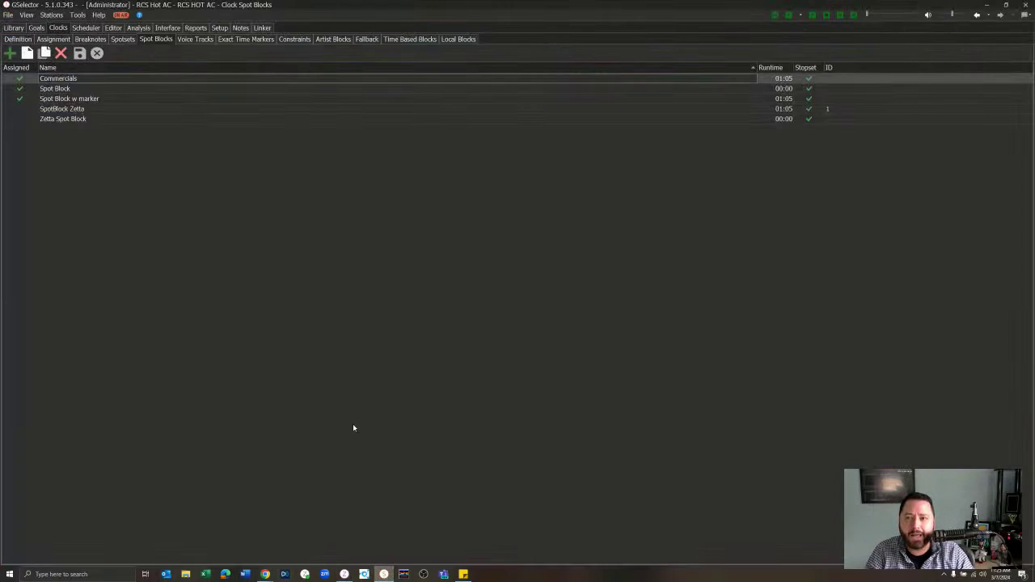
left_click(18, 39)
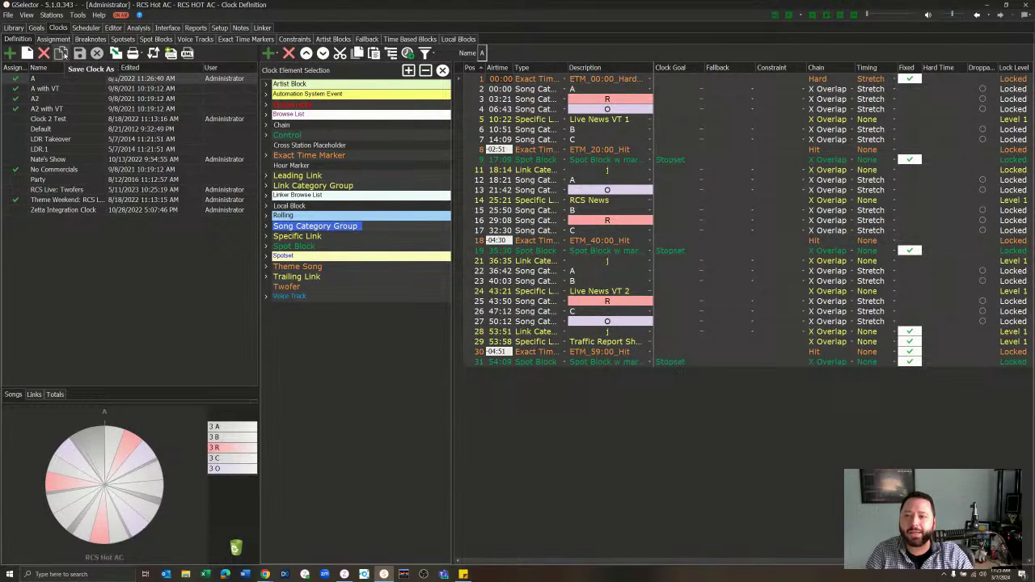
left_click(499, 81)
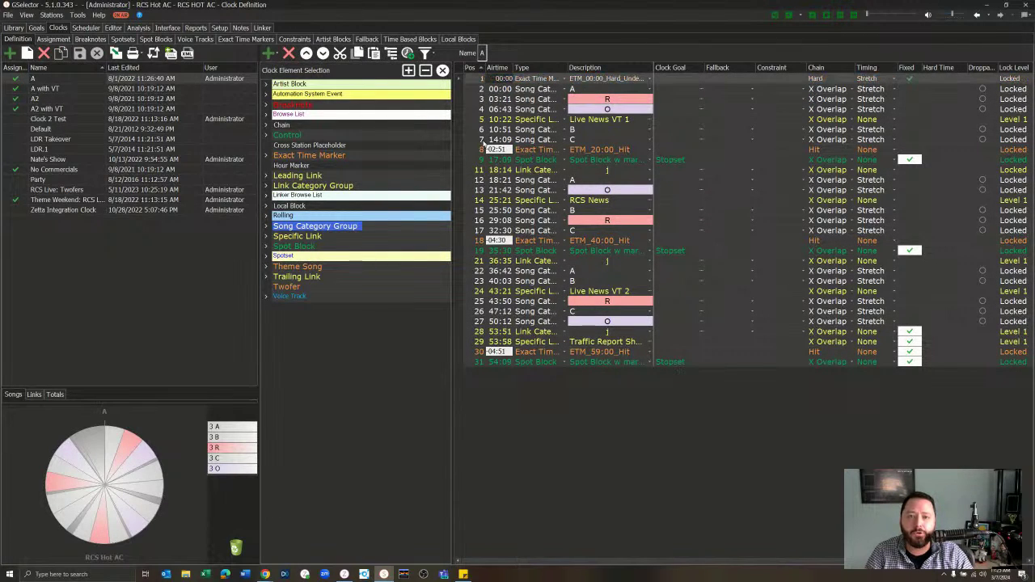
left_click(289, 53)
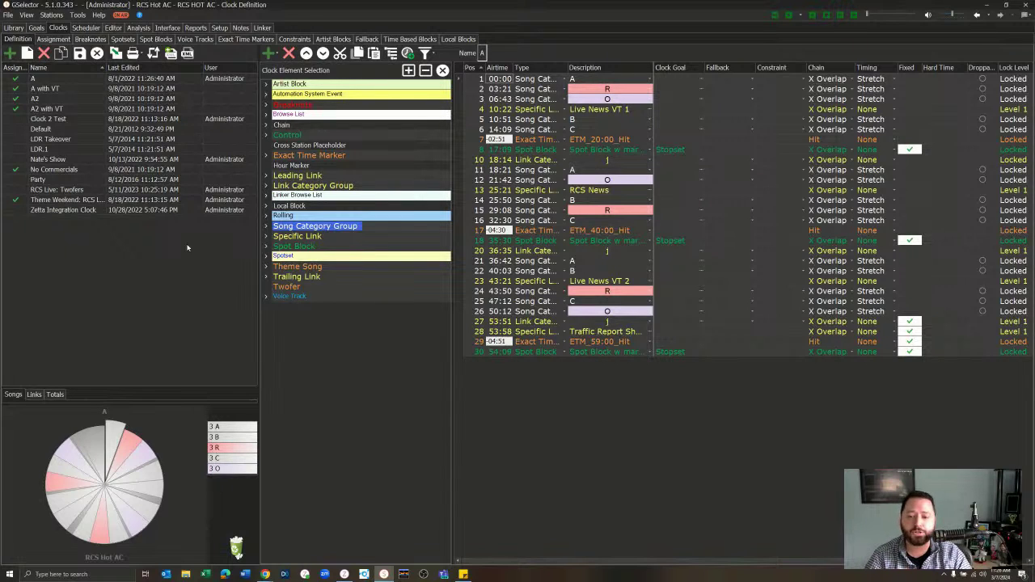
Switch to Zetta, show the hot key bank, and lock it.
left_click(344, 574)
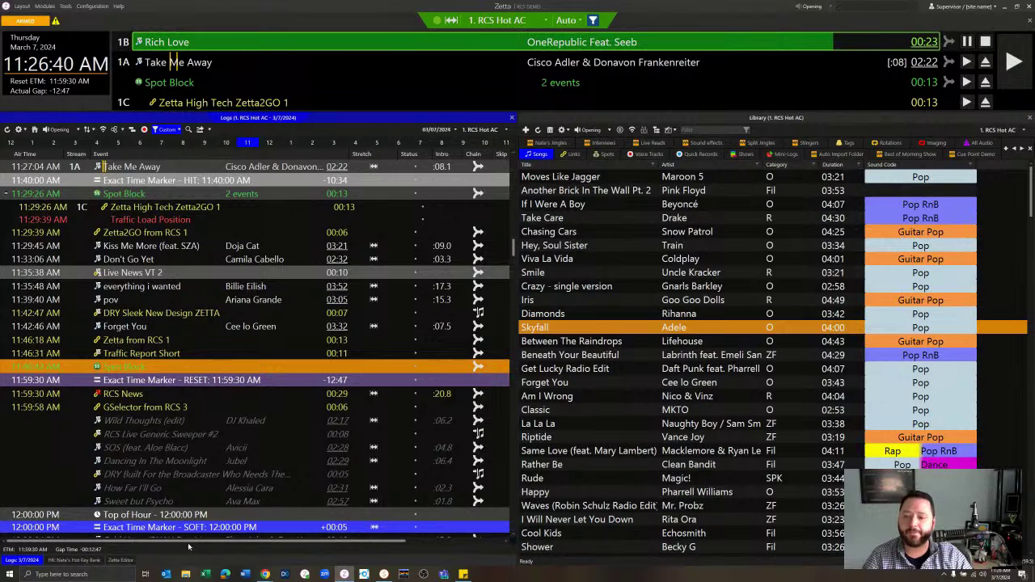
left_click(81, 560)
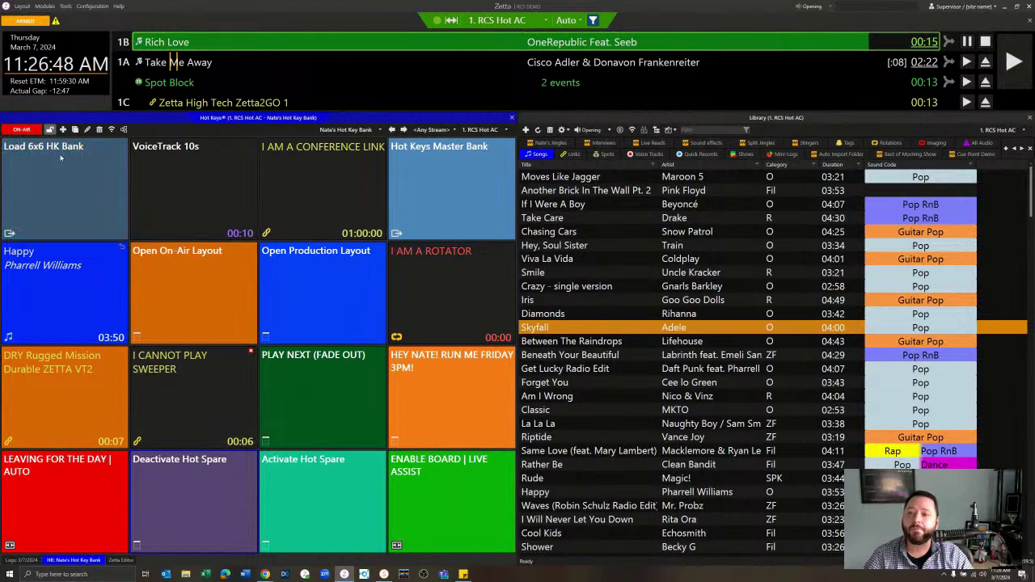
left_click(50, 130)
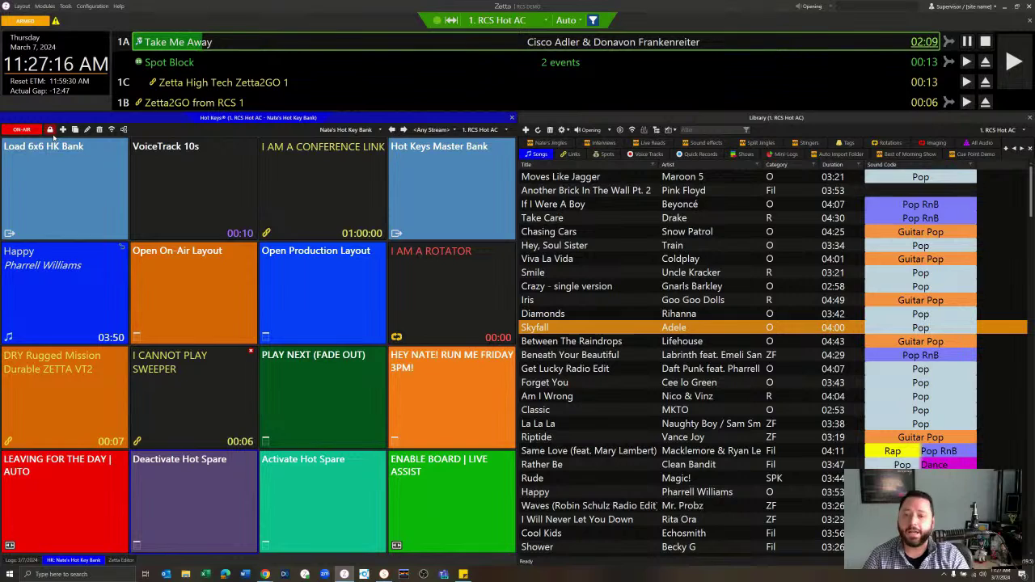
Return to the station log and select the 11:40:00 AM HIT exact time marker.
left_click(29, 559)
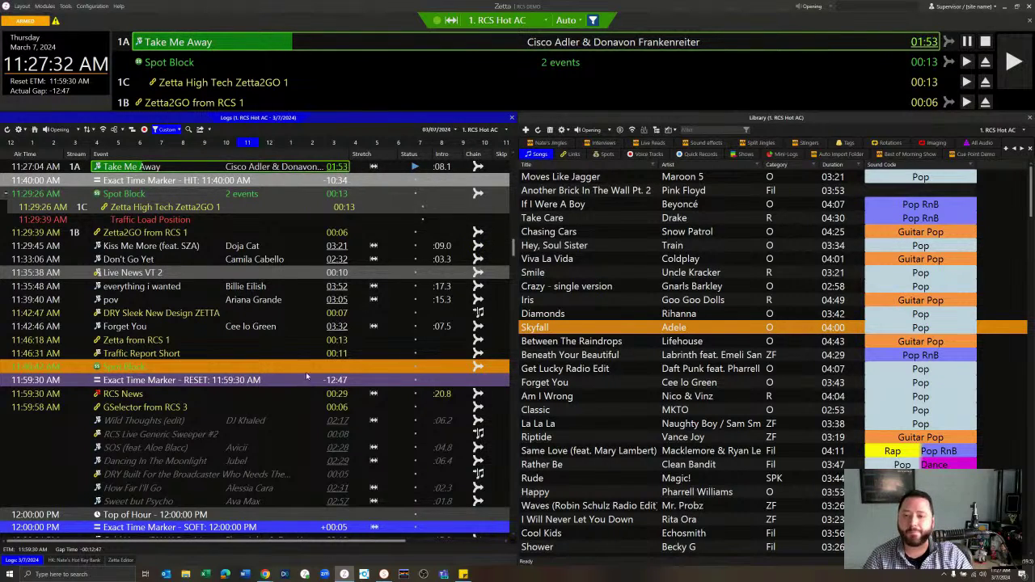
left_click(316, 180)
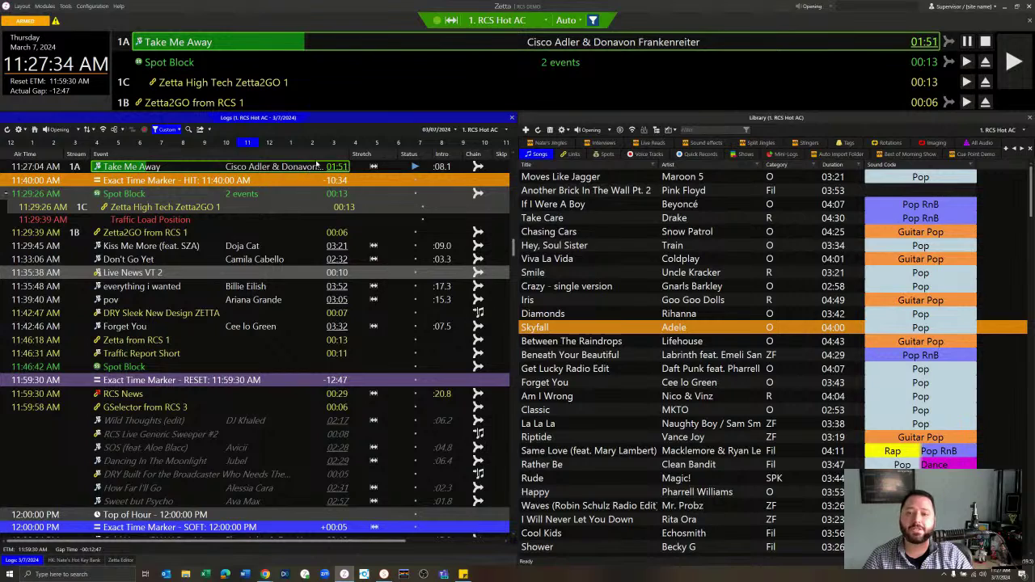